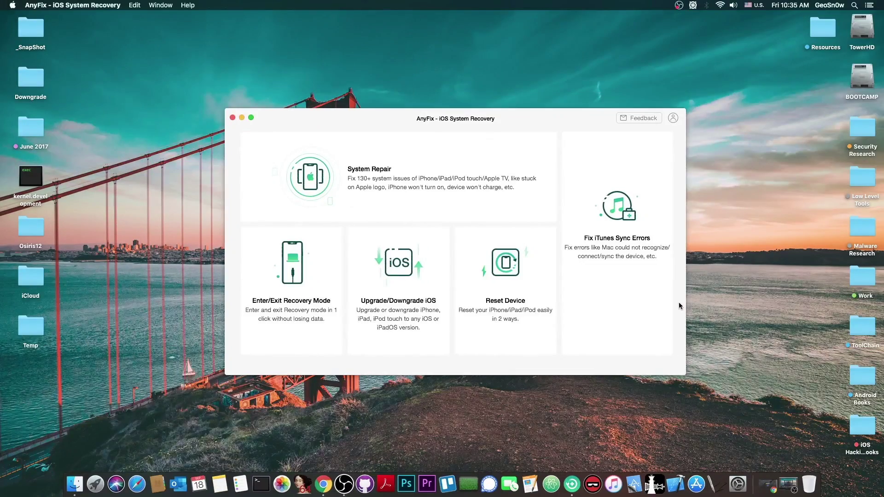
- Browse AnyFix's System Repair, Enter/Exit Recovery Mode and Fix iTunes Sync Errors features, then close AnyFix
click(427, 186)
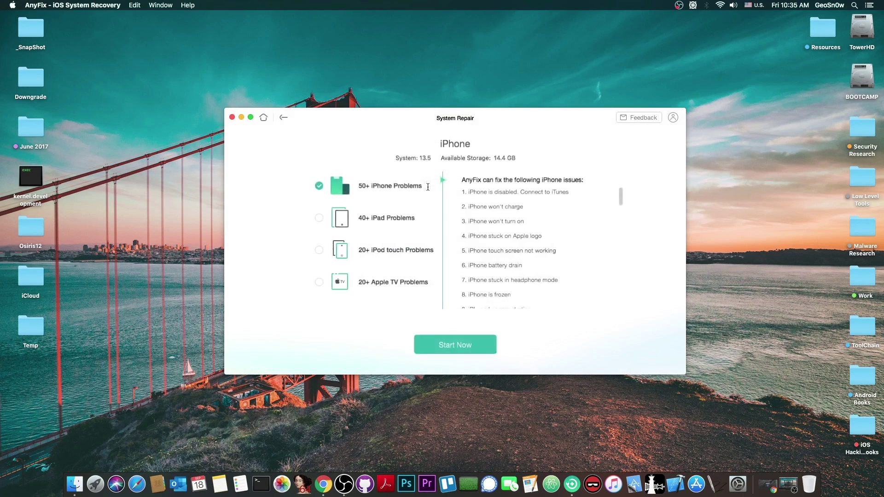
click(262, 117)
click(296, 264)
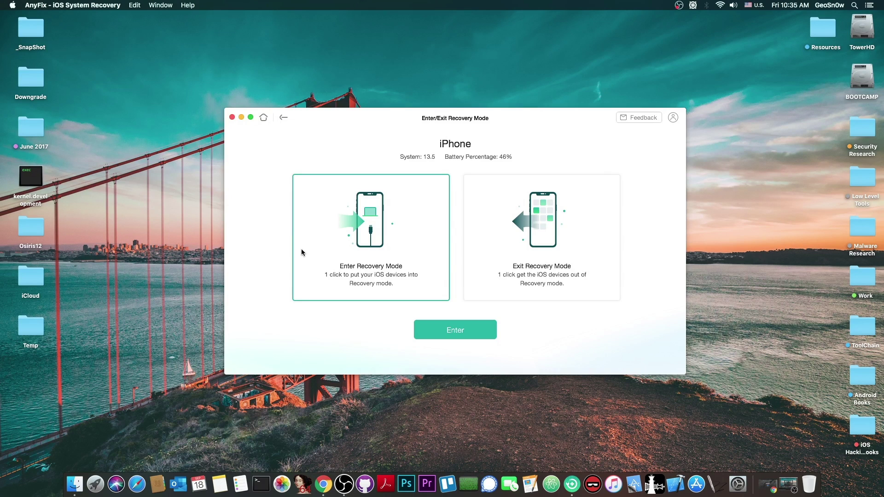
click(263, 117)
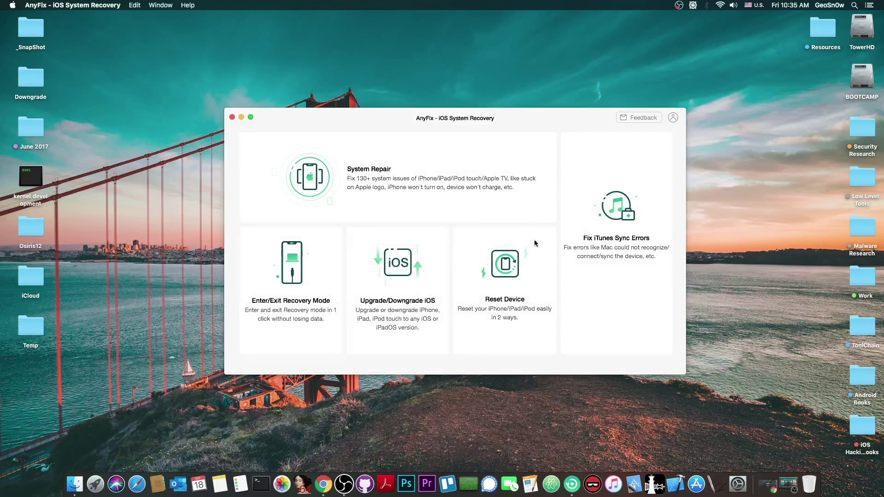
click(598, 237)
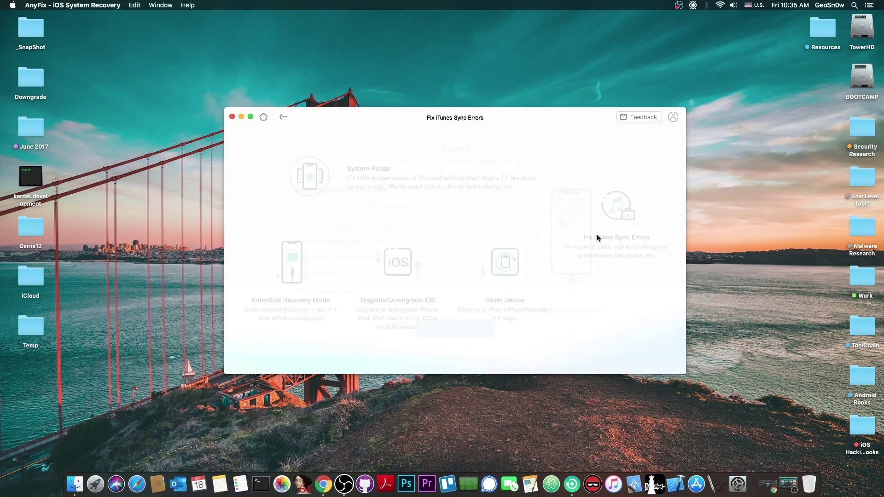
click(232, 117)
click(767, 486)
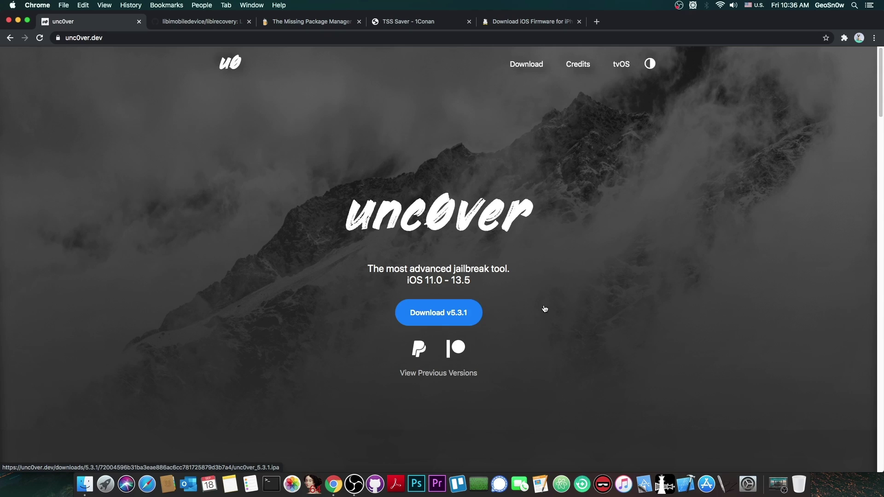
- Scroll through the unc0ver.dev page, then minimize Chrome to the Dock
scroll(451, 284, down, 5)
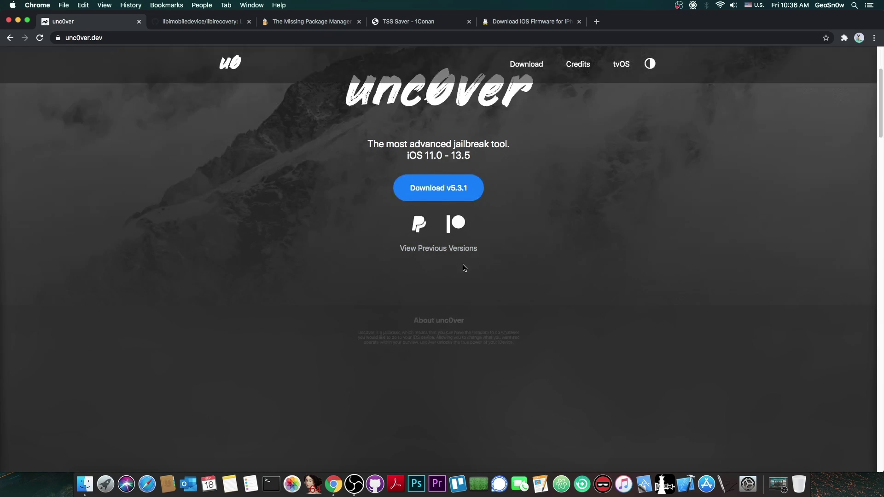
scroll(466, 201, up, 5)
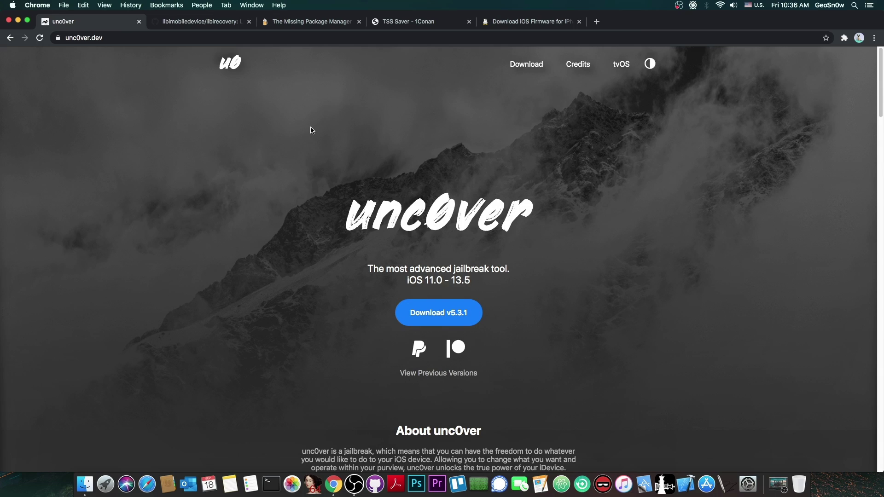
click(18, 20)
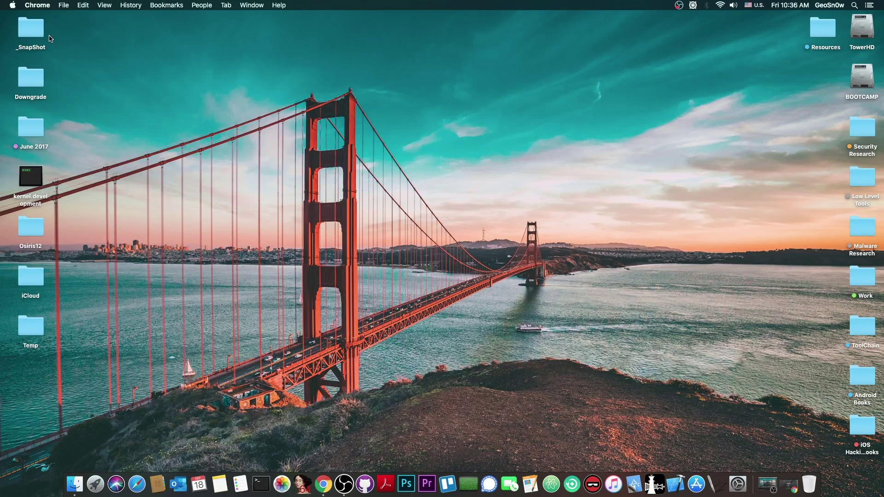
click(788, 486)
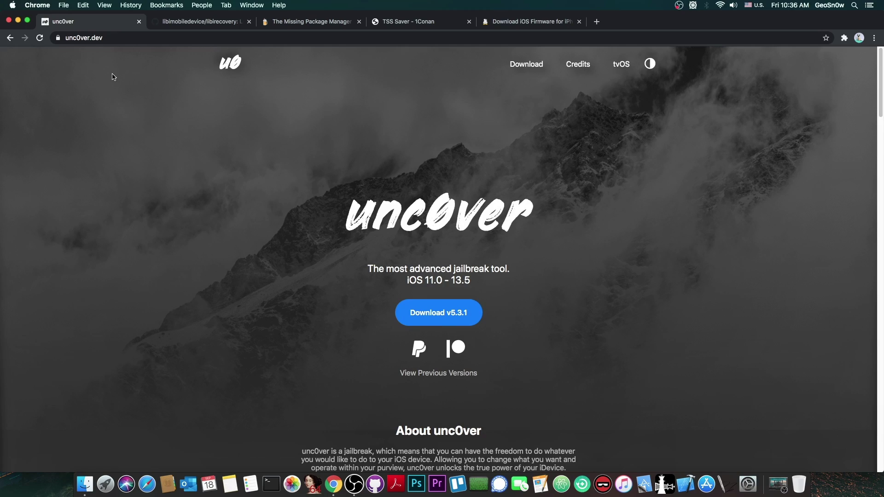
click(18, 21)
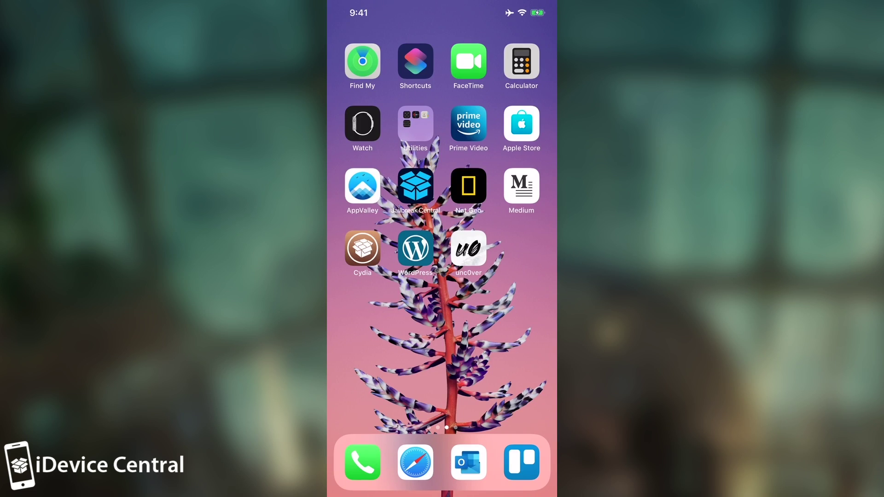
click(415, 185)
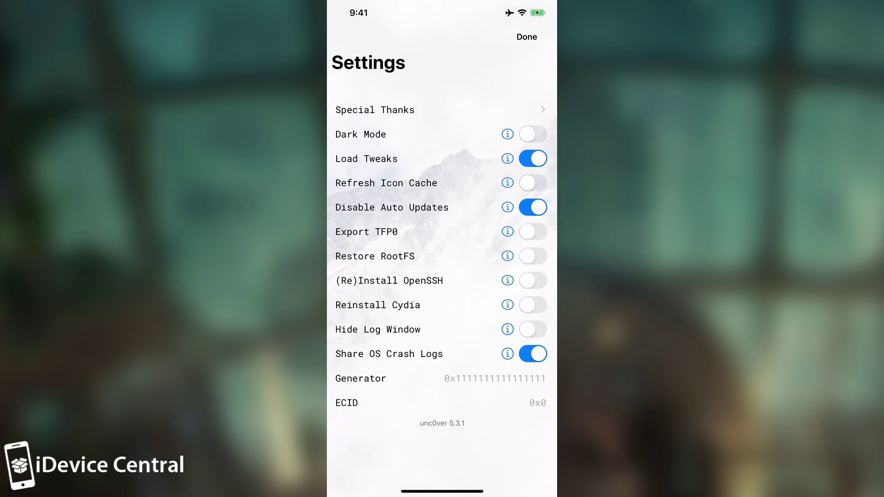
click(506, 378)
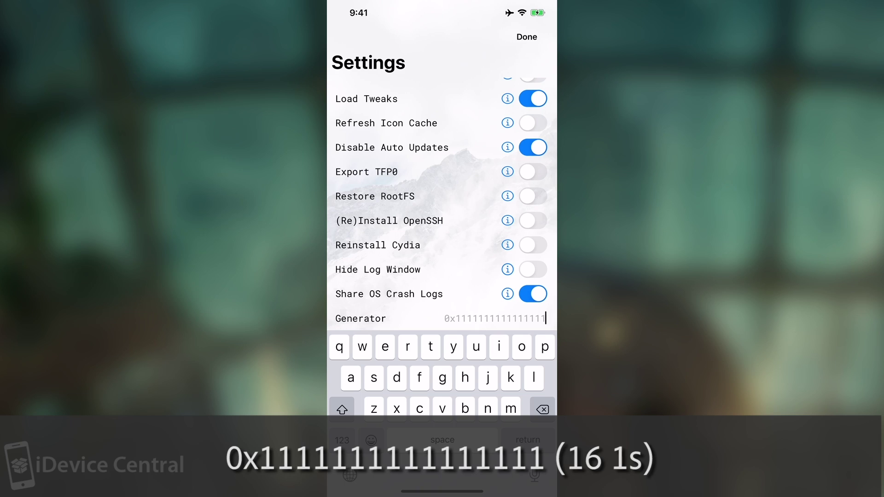
click(545, 318)
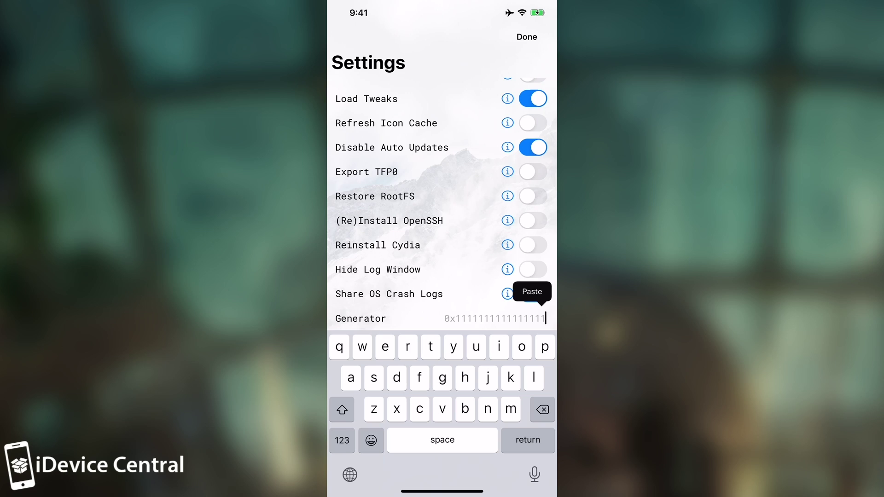
click(532, 291)
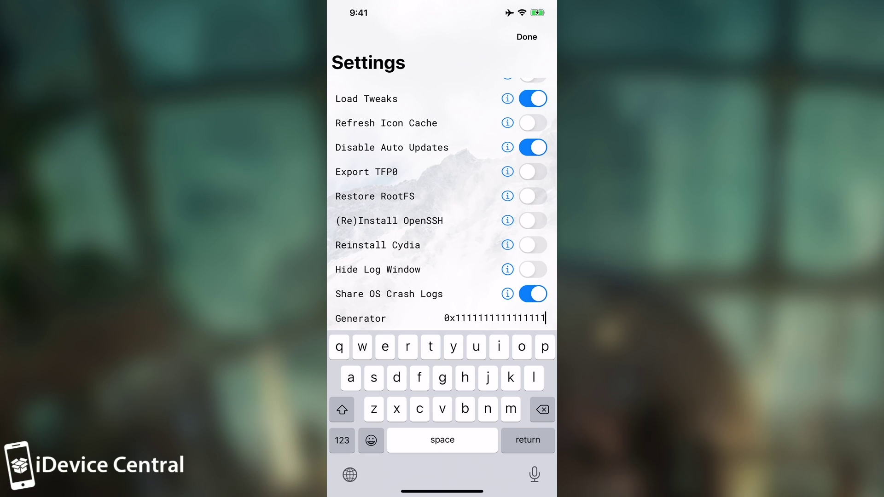
key(Return)
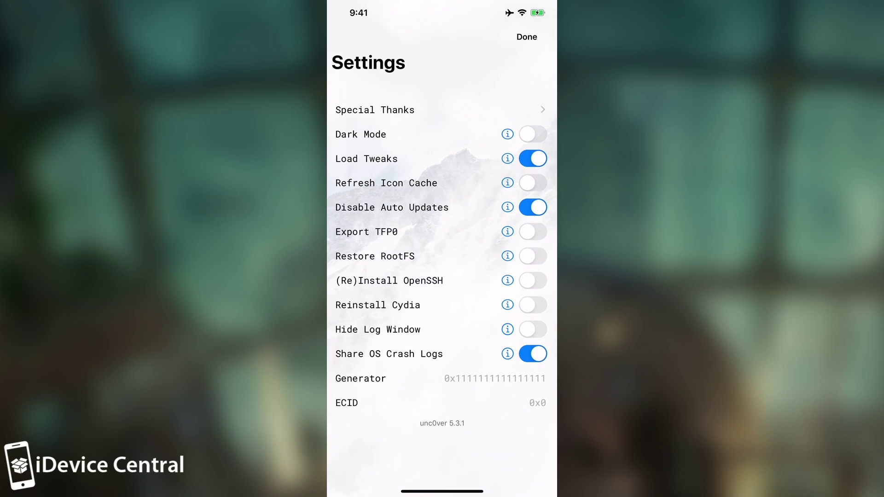
- Tap Done to leave unc0ver Settings for the main jailbreak screen
click(526, 37)
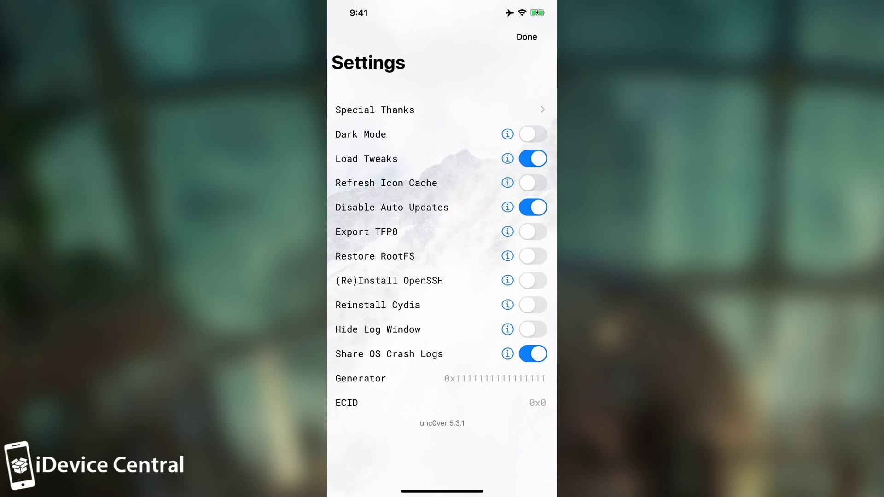
click(526, 37)
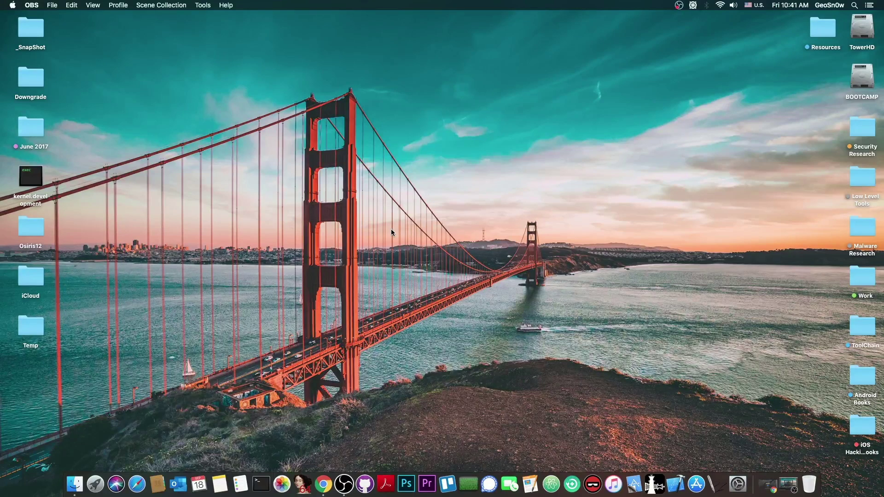
- Open a new Terminal window, move it aside, and restore Chrome on unc0ver.dev
click(265, 483)
drag(329, 47, 418, 89)
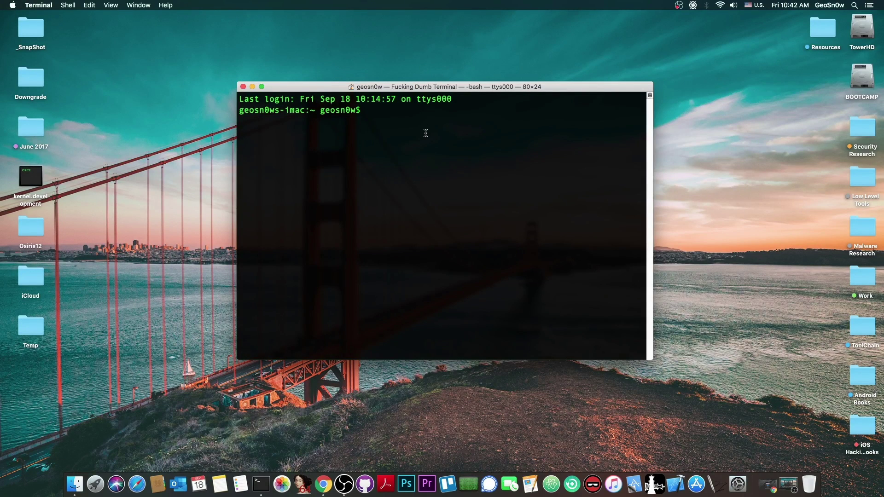
click(771, 485)
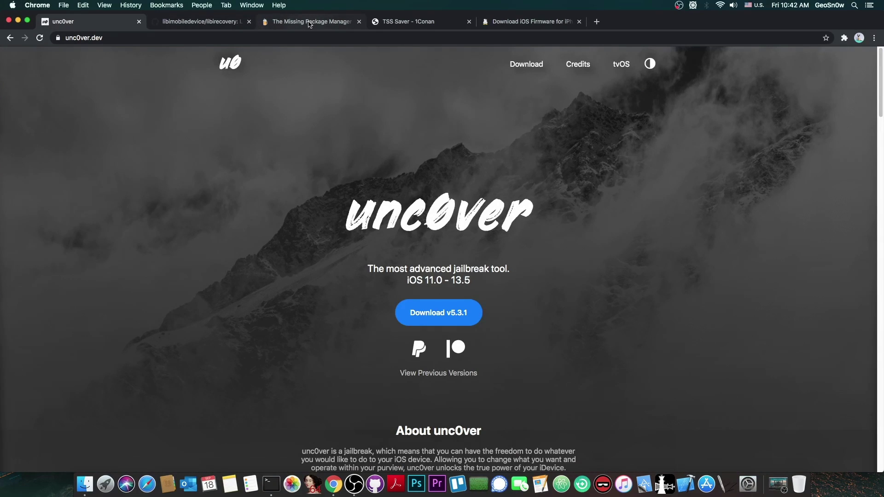
- Paste the Homebrew install command from brew.sh into a Terminal window, then close that window
click(308, 23)
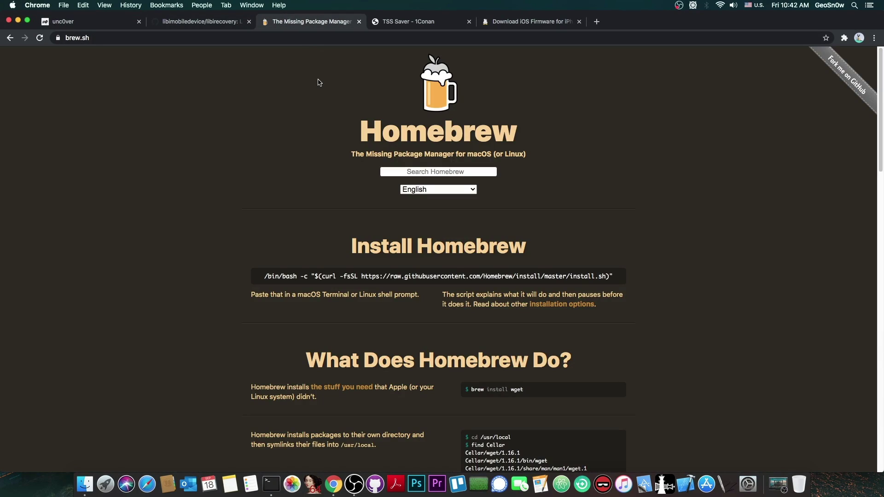
drag(265, 278, 617, 279)
key(super+c)
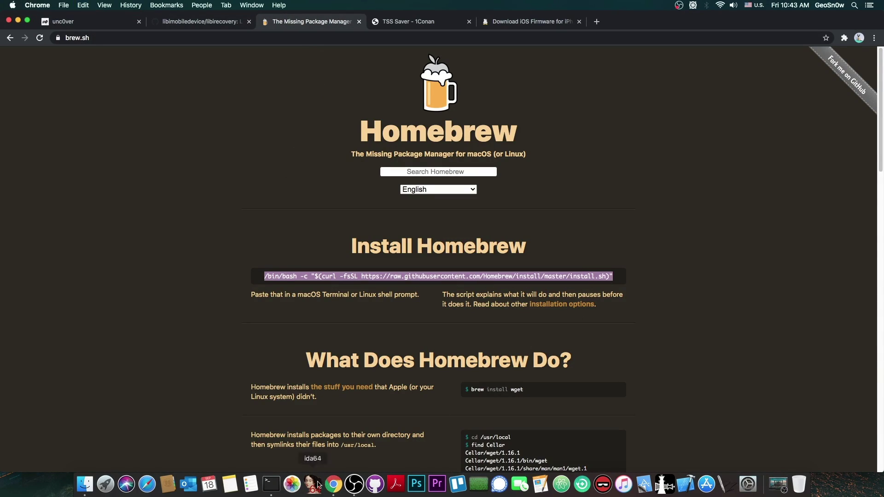
click(271, 483)
key(super+v)
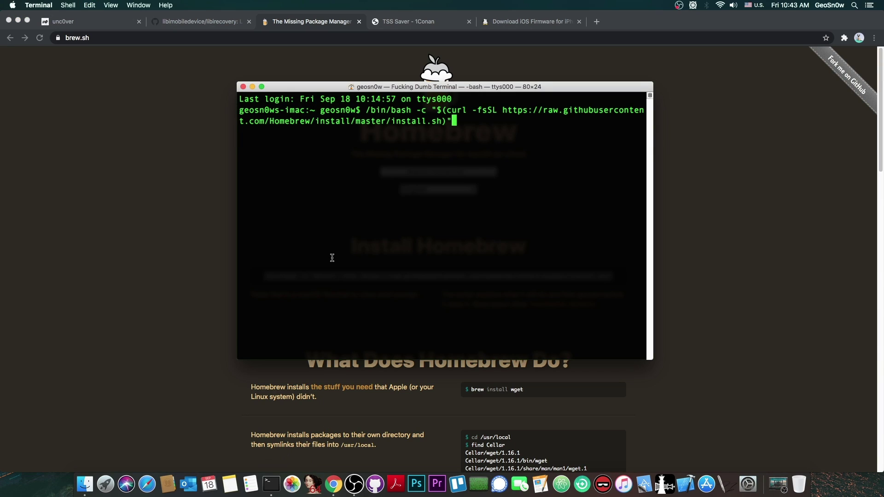
click(243, 87)
click(252, 174)
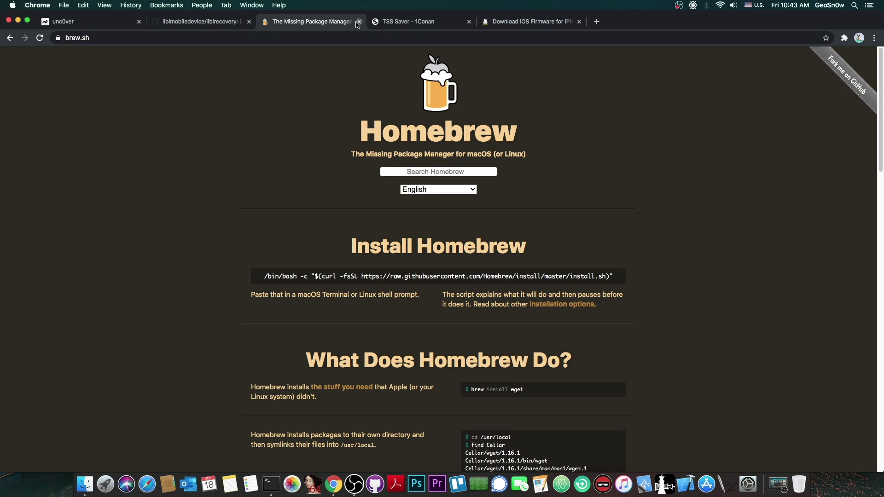
- Close the Homebrew tab and scroll the libirecovery README to its dependency list, selecting autoconf
click(359, 21)
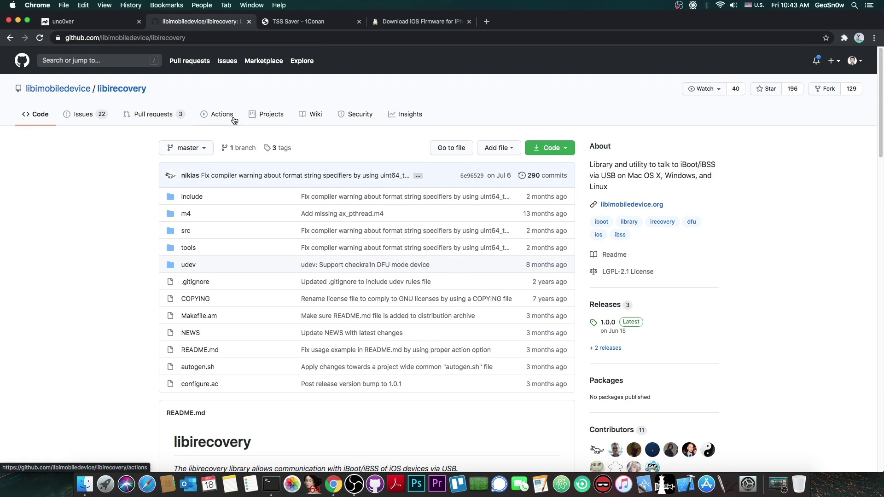
scroll(225, 214, down, 8)
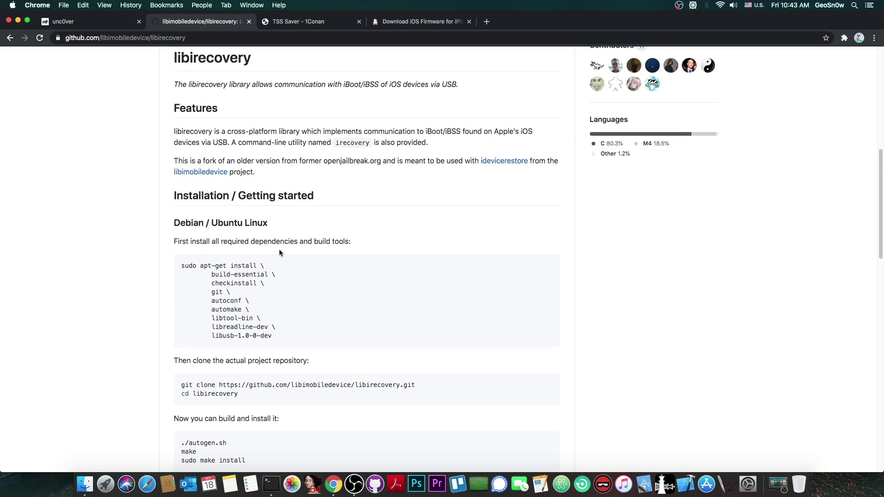
scroll(267, 149, down, 1)
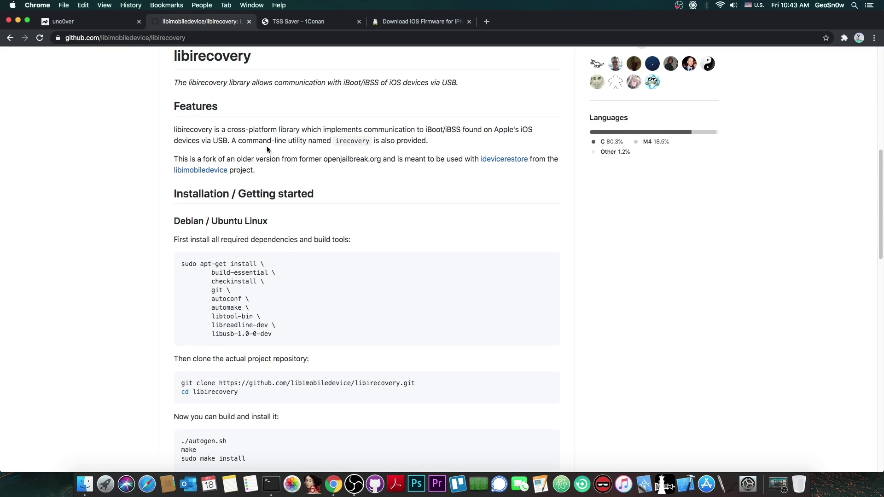
scroll(224, 189, down, 2)
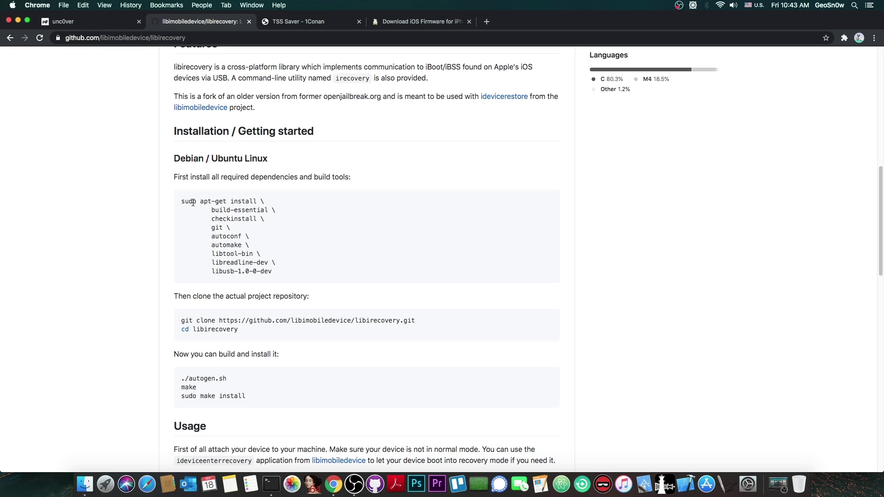
drag(182, 202, 307, 275)
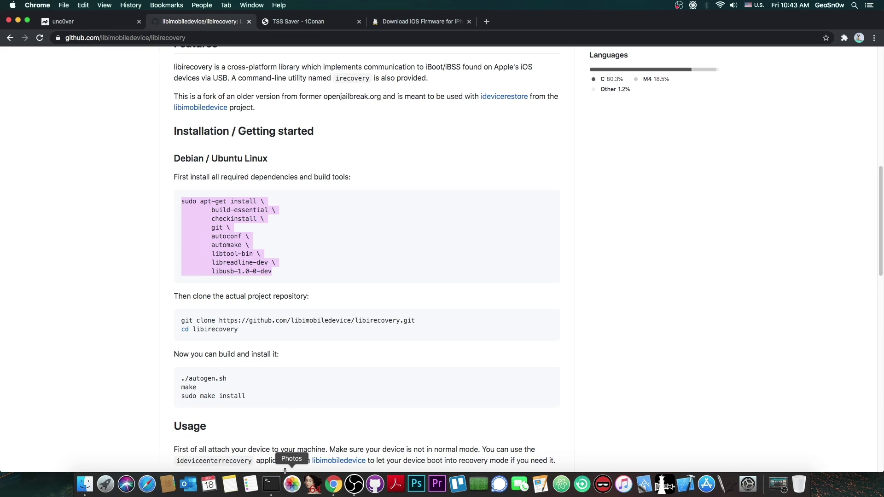
click(115, 284)
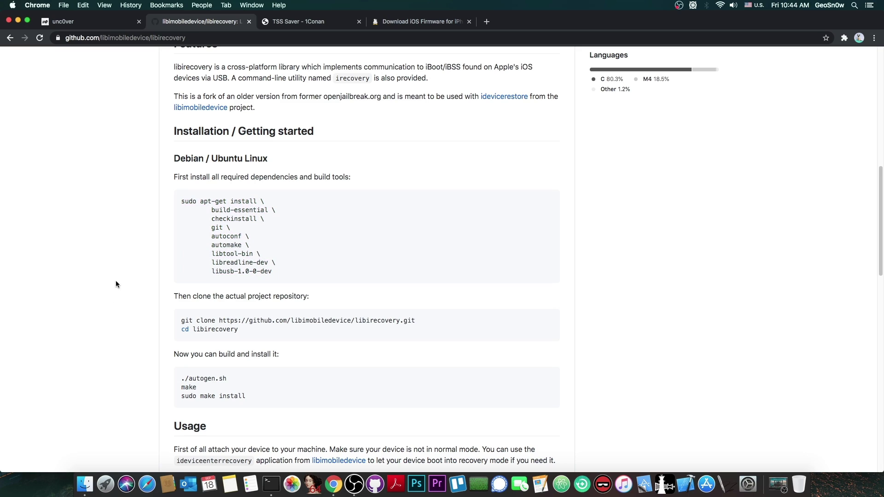
double_click(212, 244)
double_click(218, 237)
- Run 'brew install automake' in Terminal; it reports 1.16.2_1 already installed
key(super+Tab)
text(bre)
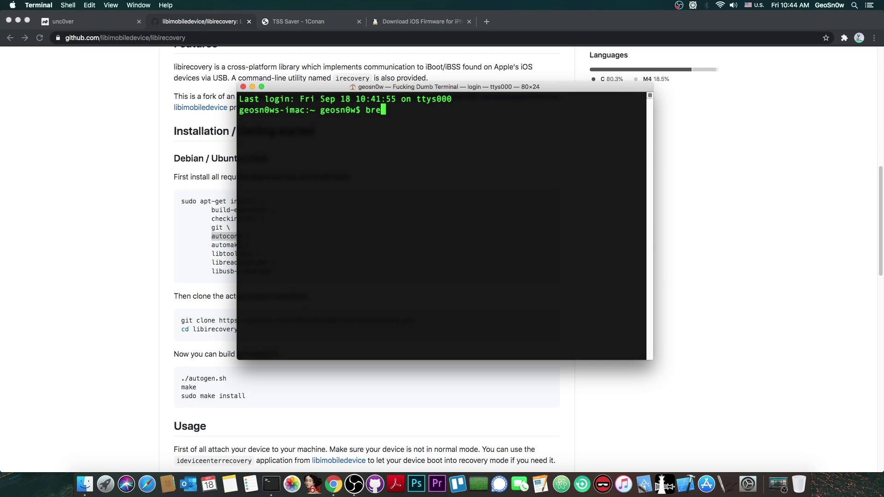
text(w install )
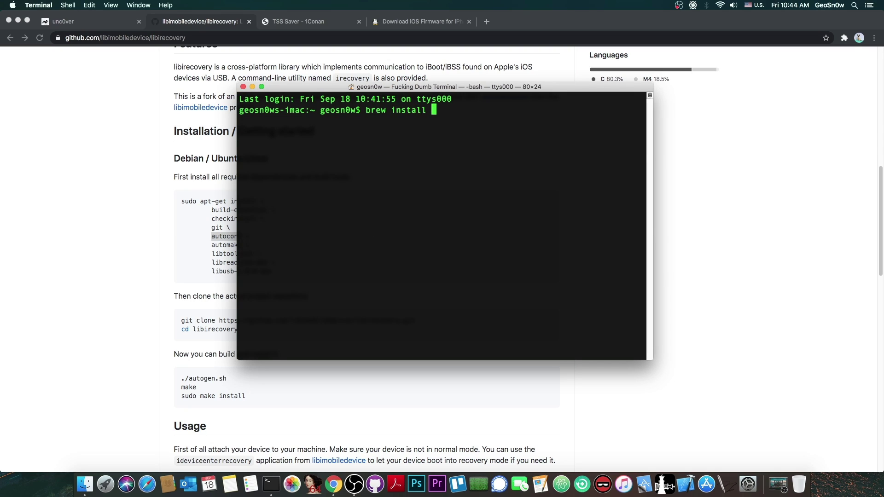
text(automake)
drag(322, 87, 400, 89)
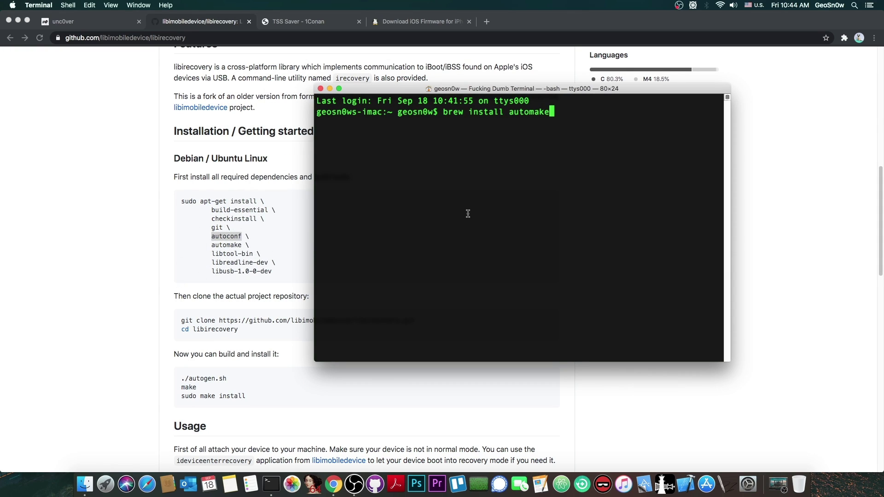
key(Return)
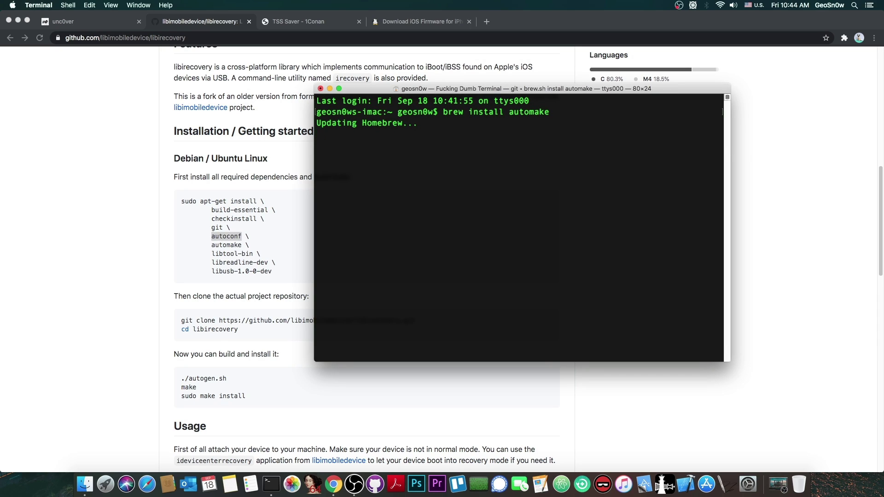
- Scroll through the libirecovery README's build instructions, then return to Terminal
click(312, 223)
scroll(397, 267, up, 1)
scroll(258, 138, up, 4)
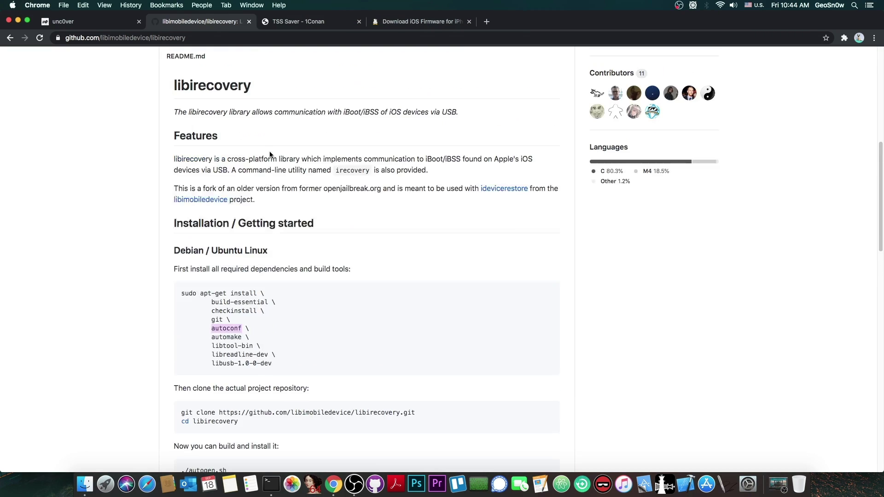
scroll(271, 161, down, 5)
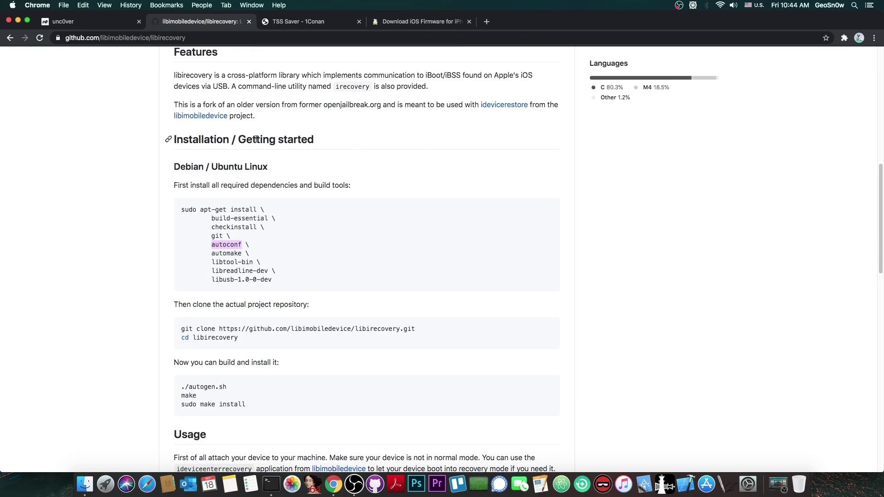
scroll(352, 157, down, 15)
scroll(352, 158, down, 3)
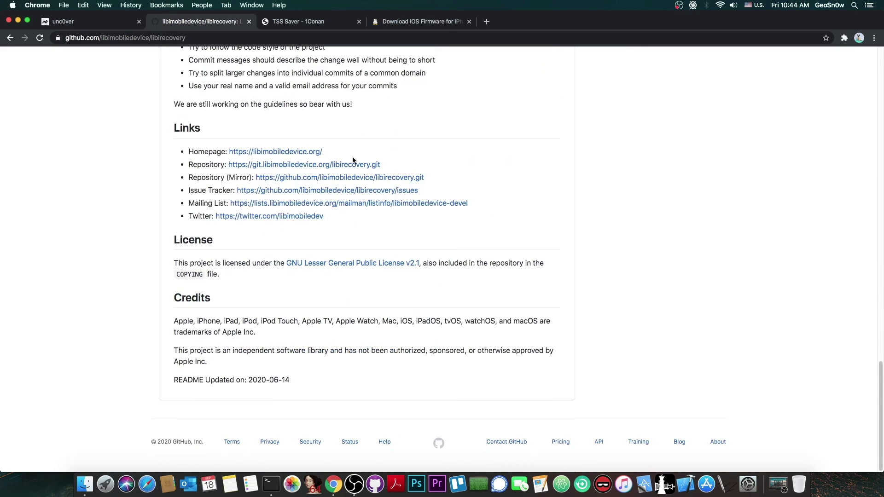
scroll(333, 159, up, 15)
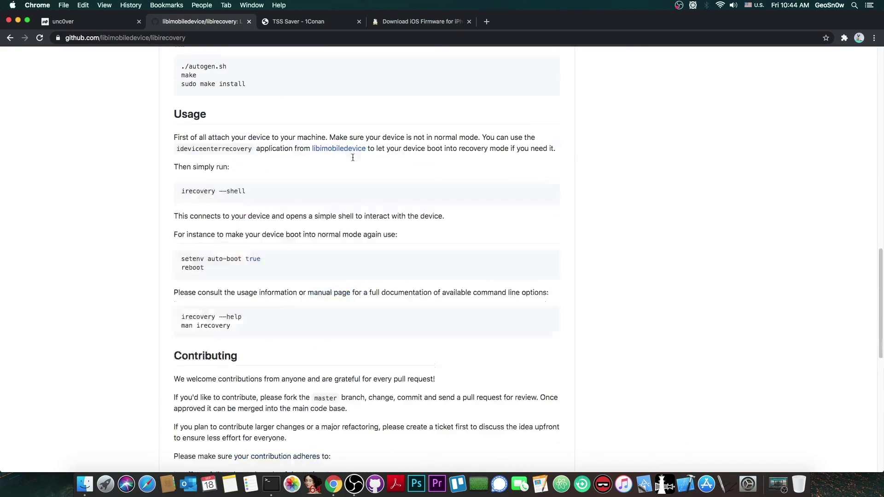
click(271, 484)
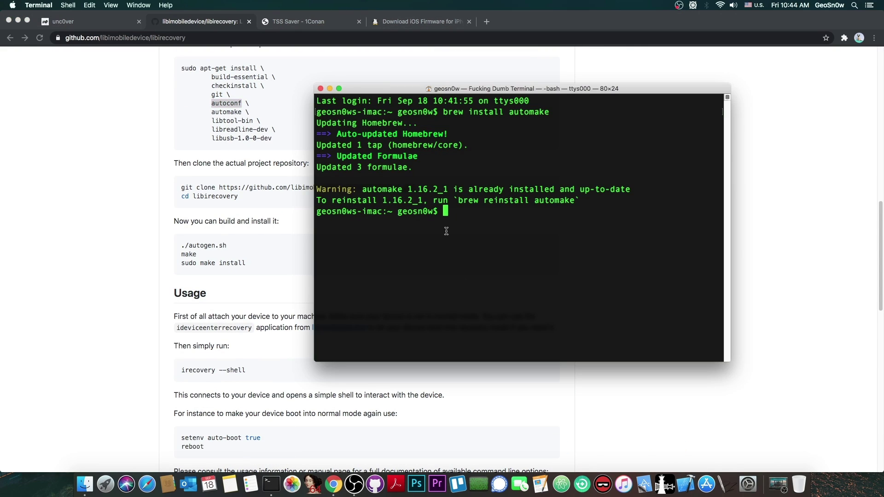
- Terminate the old Terminal window and open a fresh one beside the browser
key(ctrl+l)
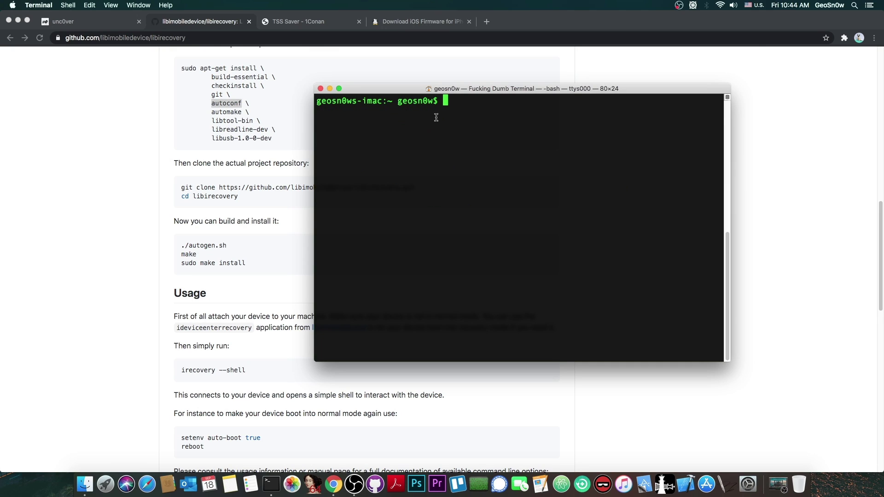
drag(421, 88, 466, 120)
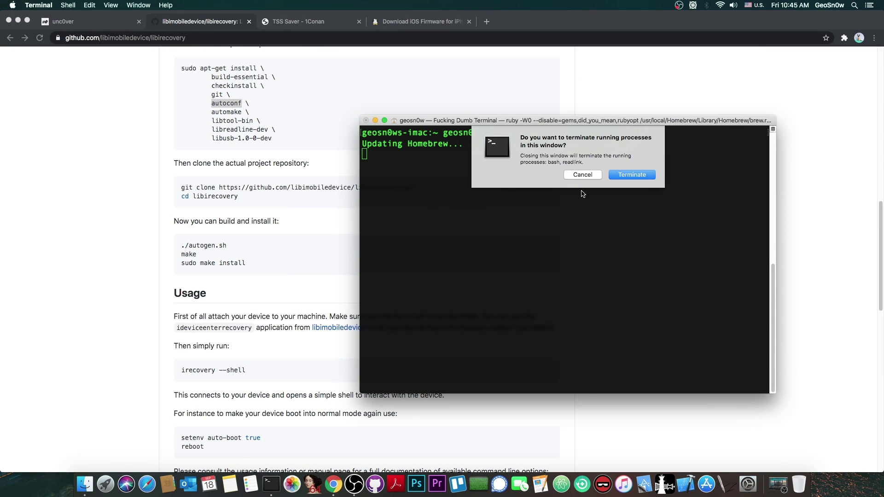
click(631, 174)
click(271, 483)
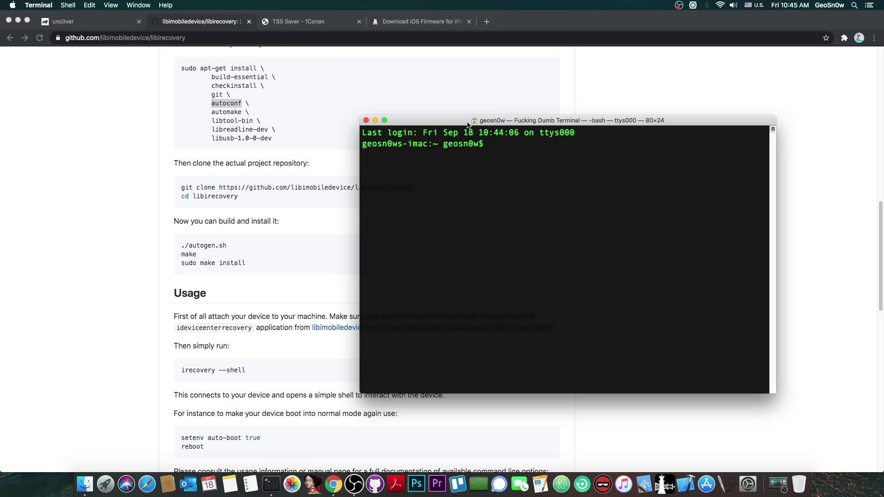
drag(470, 122, 535, 121)
- Copy the git clone command from the libirecovery README and run it in Terminal
click(246, 210)
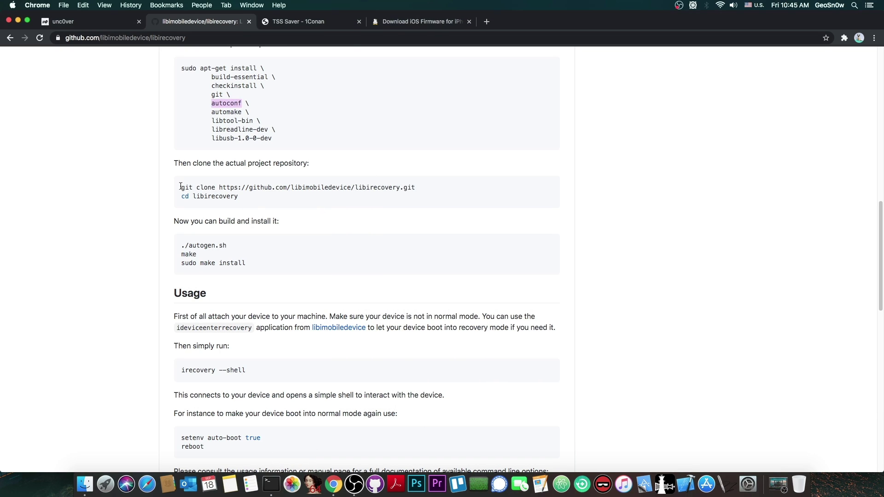
drag(181, 188, 414, 187)
key(super+c)
key(super+Tab)
key(super+v)
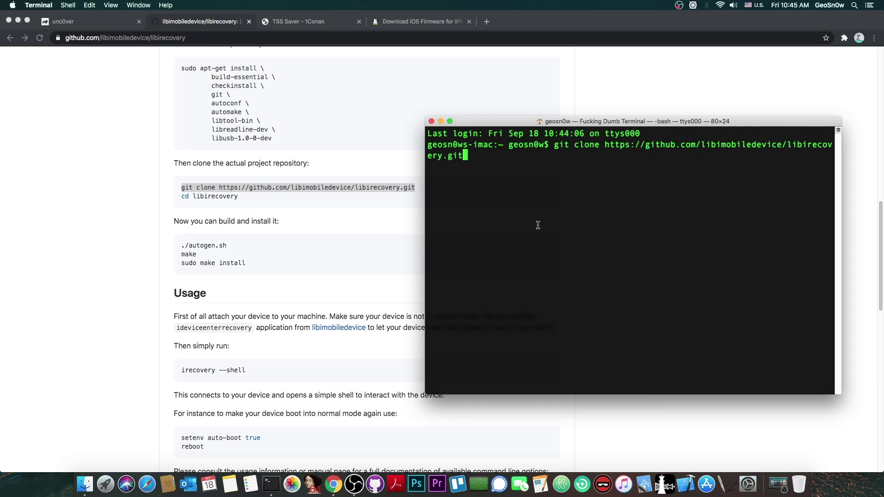
key(Return)
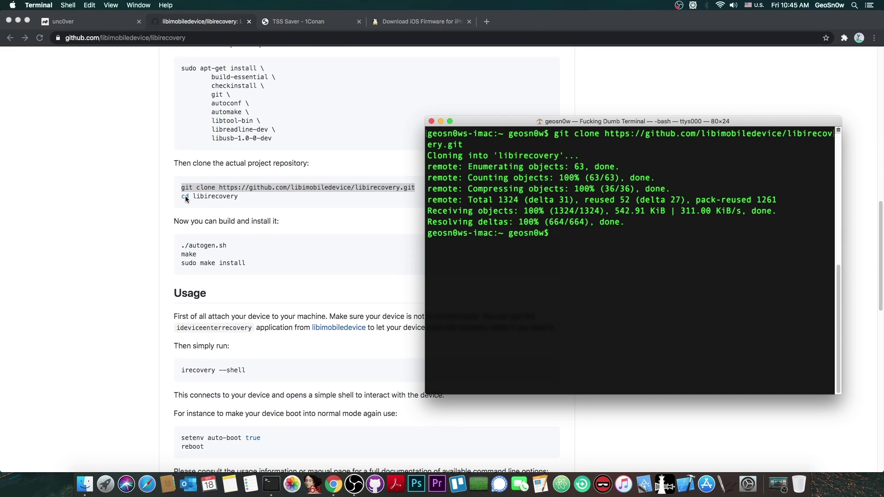
- Change into the cloned libirecovery folder with cd
text(cd lib)
key(Tab)
key(BackSpace)
key(Return)
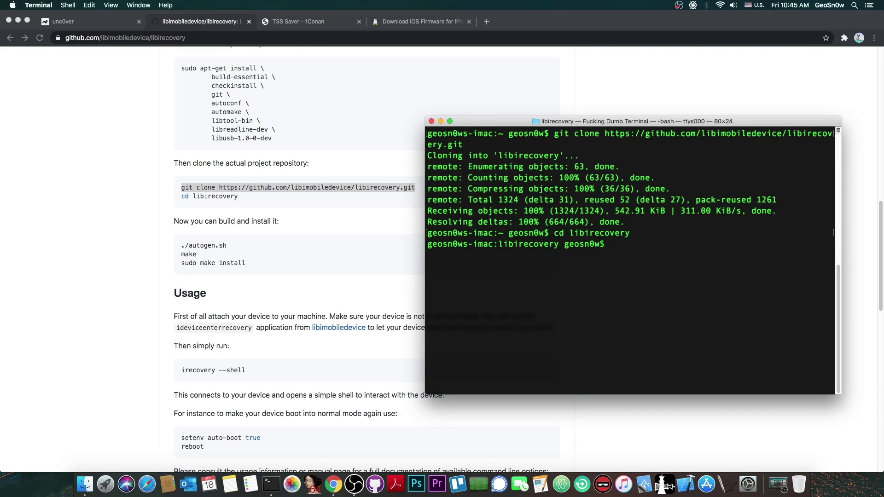
- Copy ./autogen.sh from the README and run it, configuring libirecovery 1.0.1 for /usr/local
key(super+Tab)
click(219, 236)
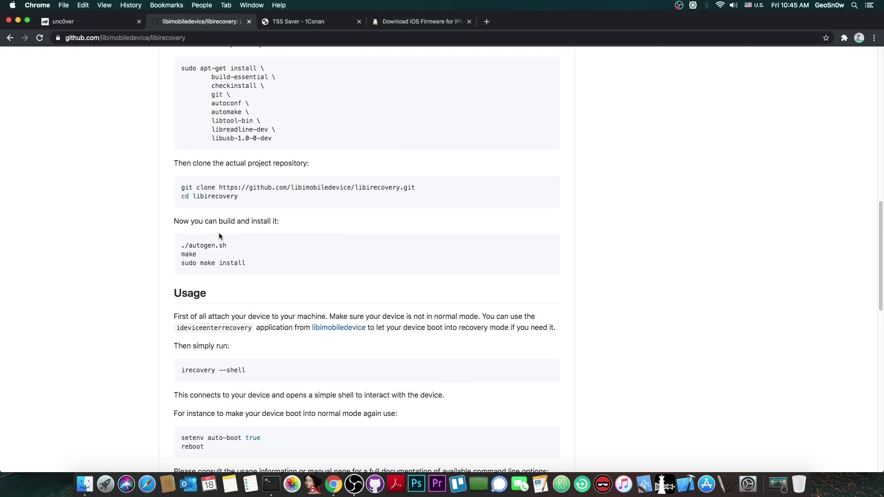
drag(226, 246, 191, 247)
key(super+c)
click(271, 484)
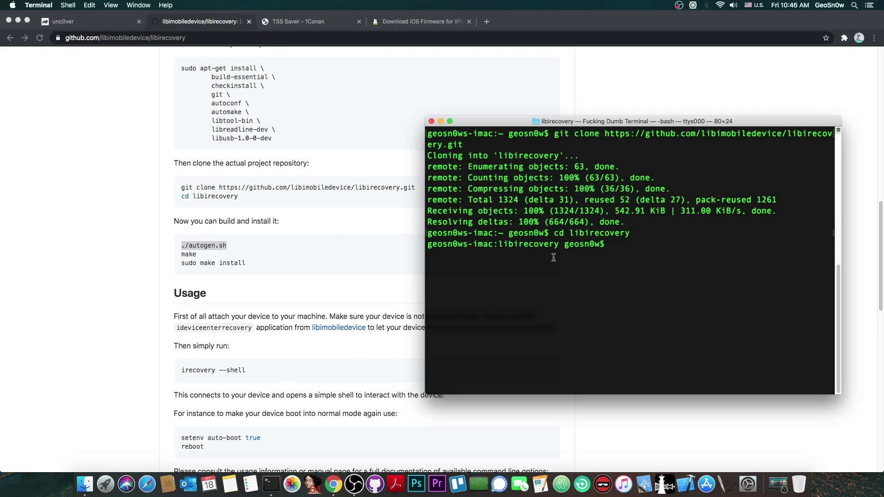
key(super+v)
key(Return)
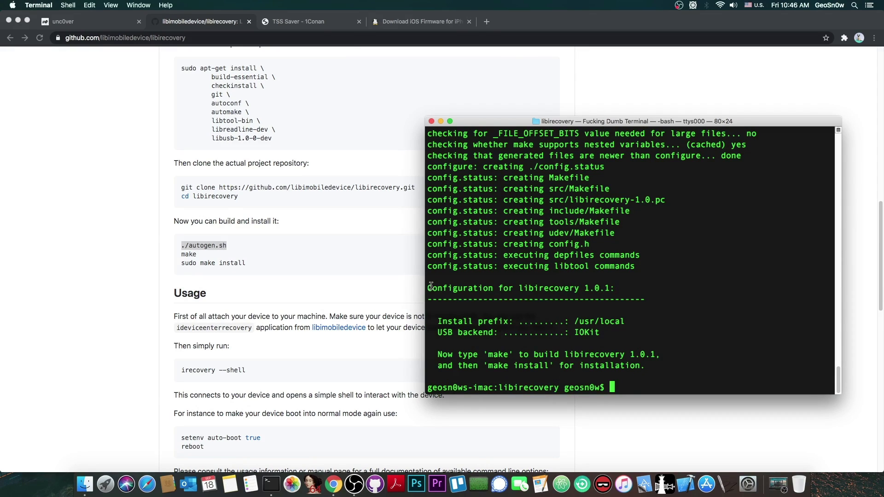
drag(430, 286, 648, 372)
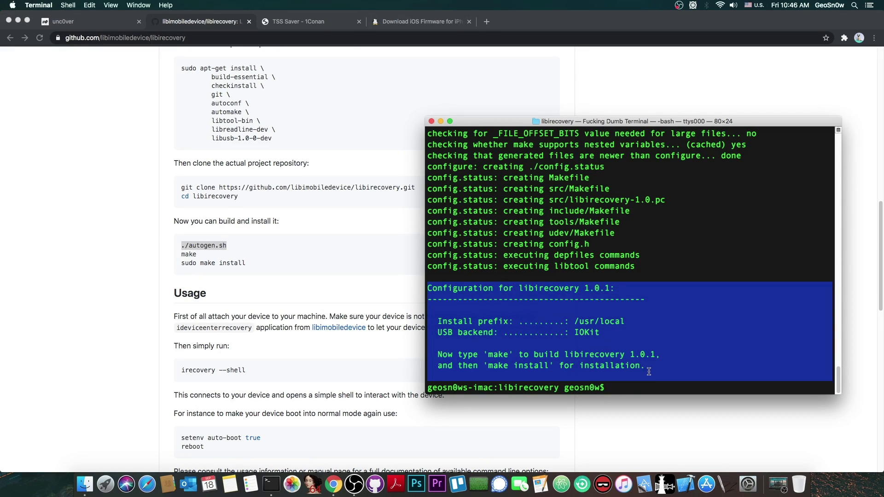
click(666, 352)
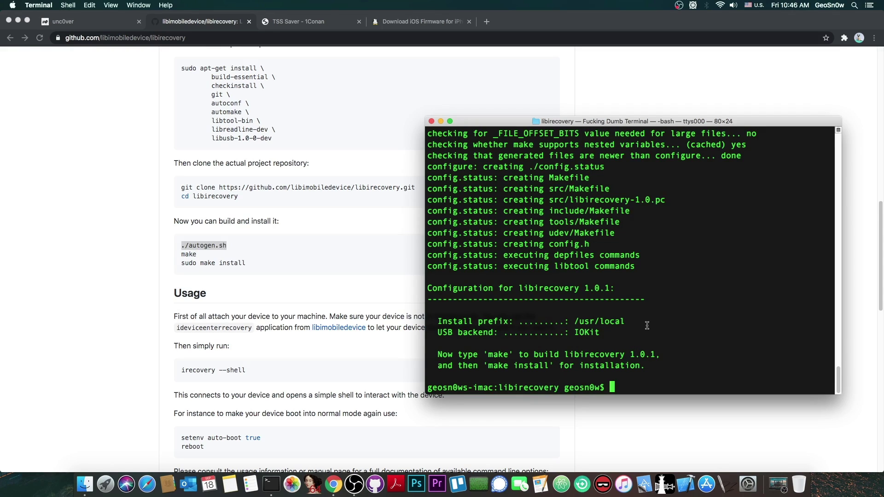
- Build libirecovery with make and install it via sudo make install, entering the admin password
text(make)
key(Return)
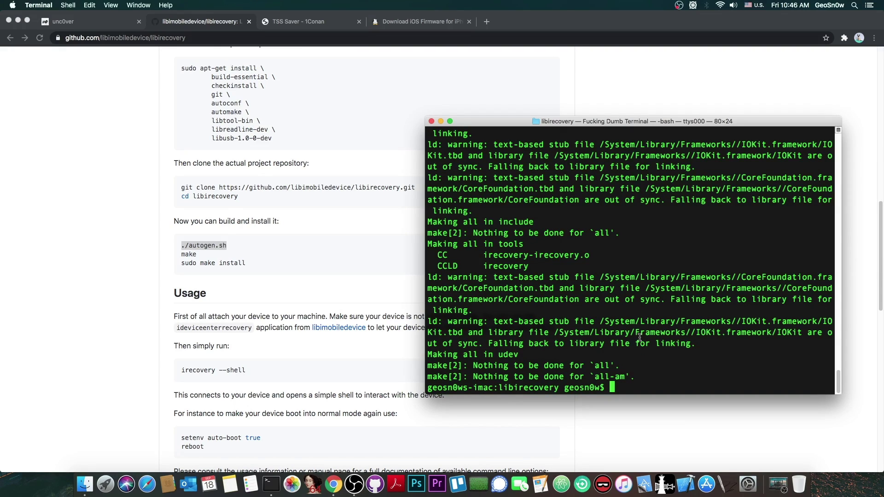
text(sudo make install)
key(Return)
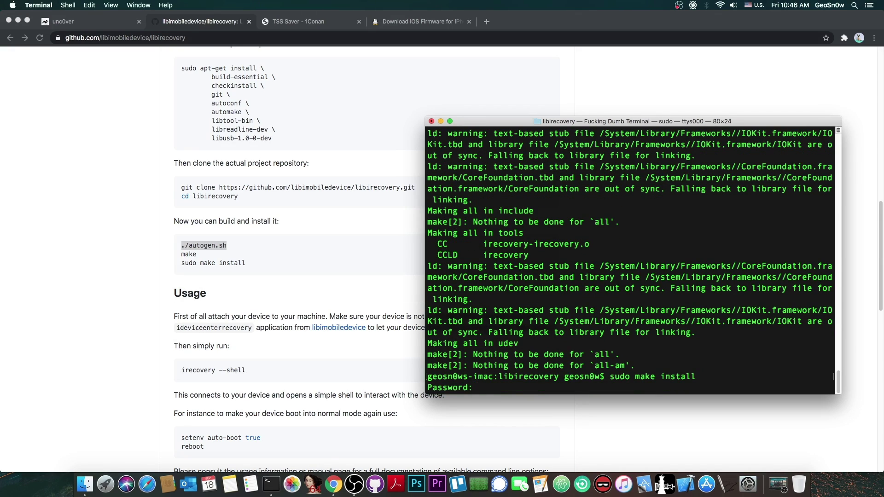
key(Return)
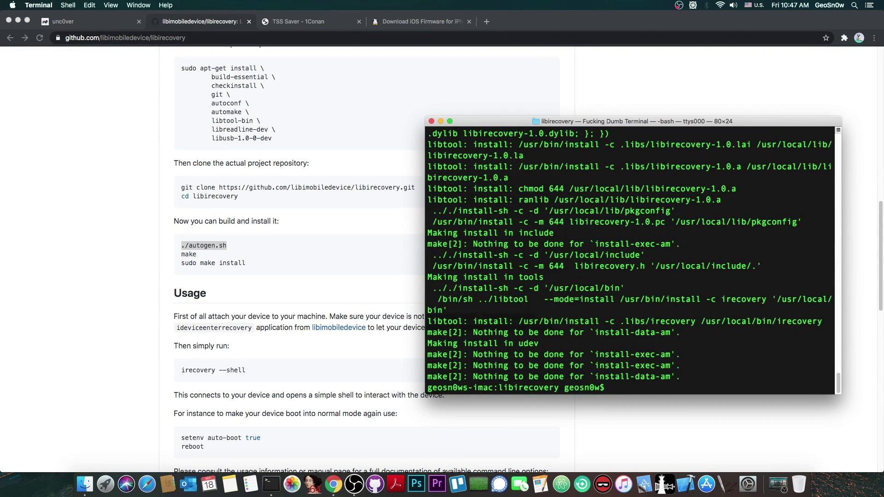
- Enlarge the Terminal window and clear its output to a fresh prompt
drag(425, 394, 278, 437)
text(clear)
key(Return)
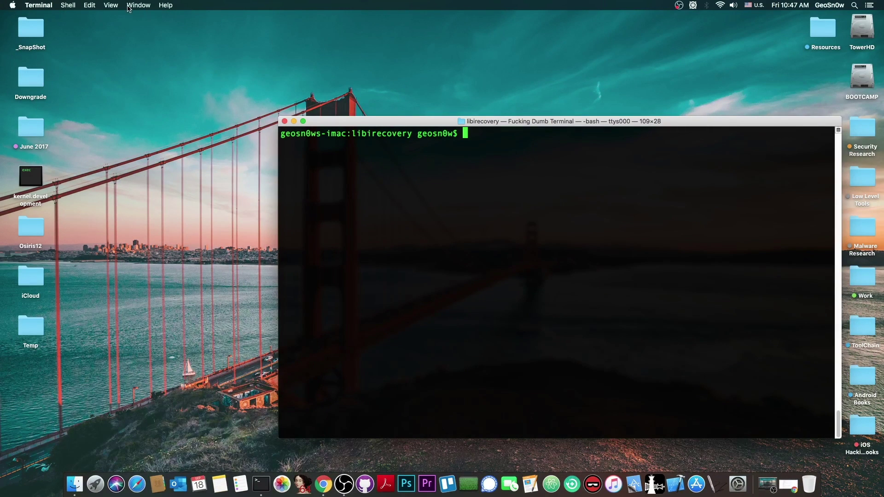
- Minimize the Terminal window to the Dock with Cmd+M
key(super+m)
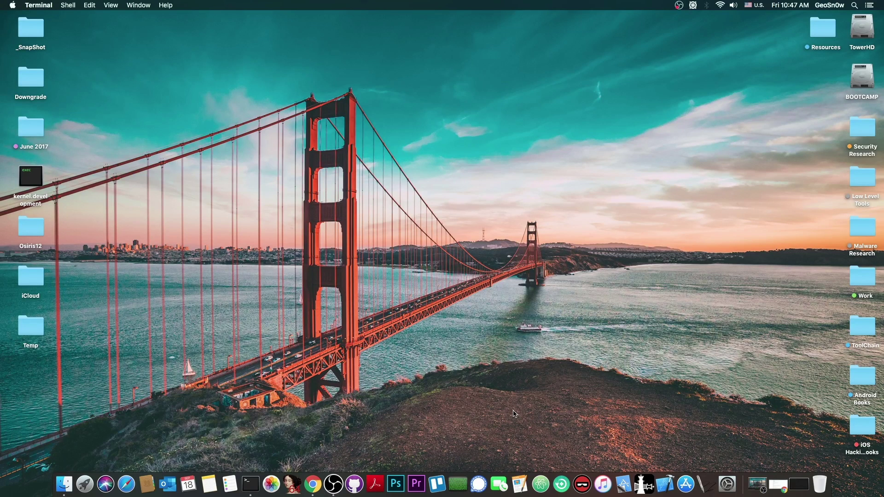
- Launch AnyFix and use Enter/Exit Recovery Mode to put the iPhone into recovery mode
click(562, 480)
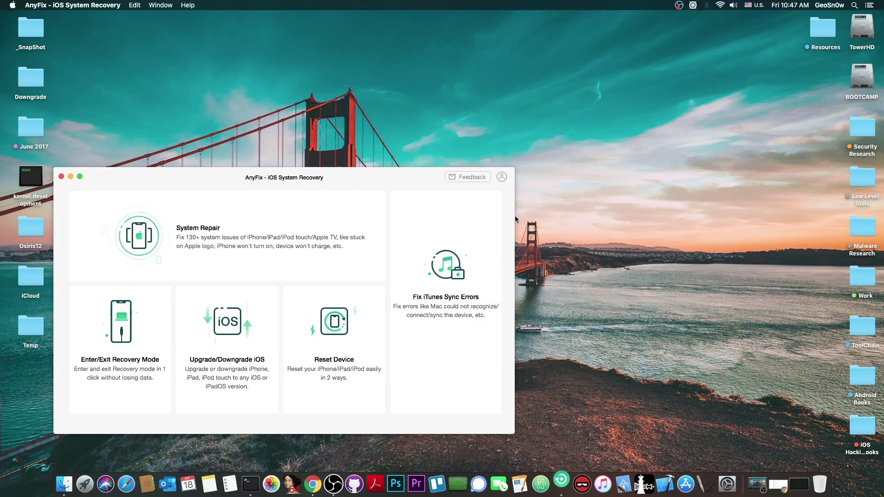
drag(338, 176, 508, 120)
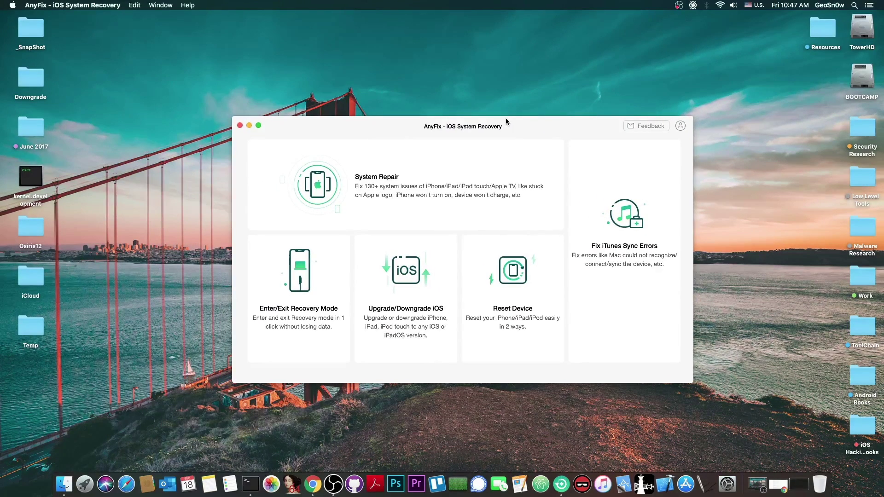
click(319, 281)
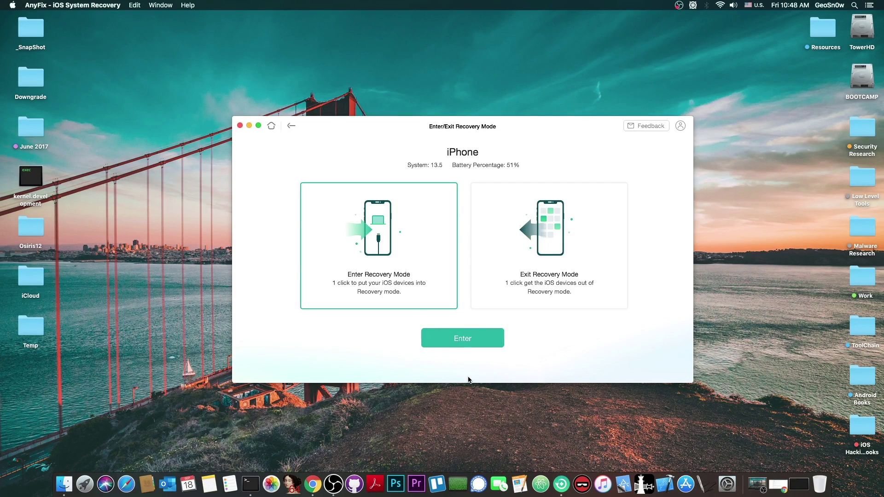
click(456, 339)
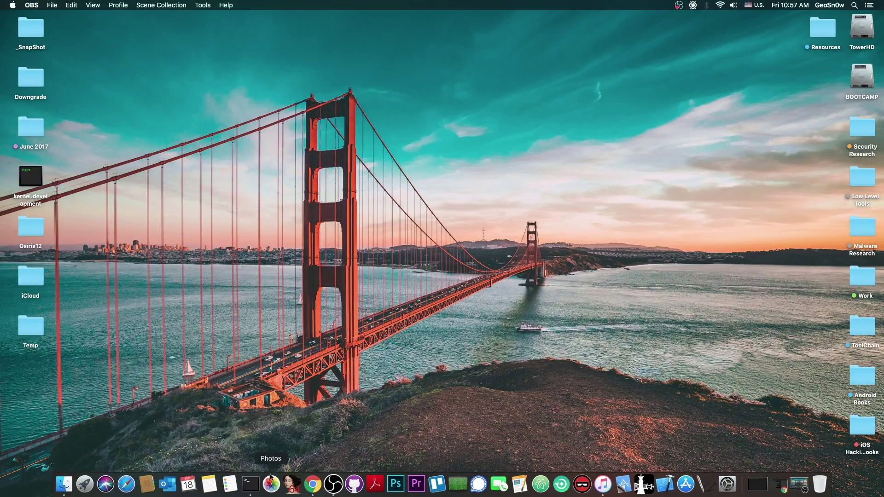
click(250, 483)
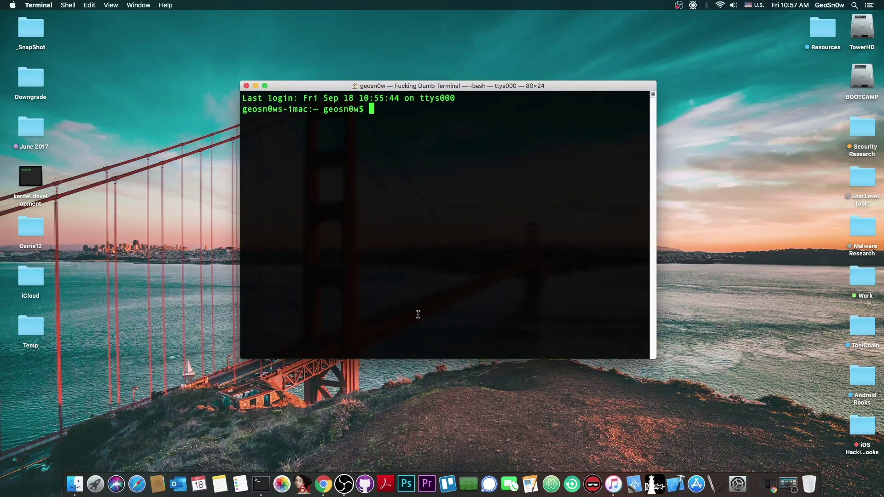
- Run irecovery -q | grep NONC, select the printed nonce hex value, and restore Chrome's TSS Saver page
text(irecovery -q | )
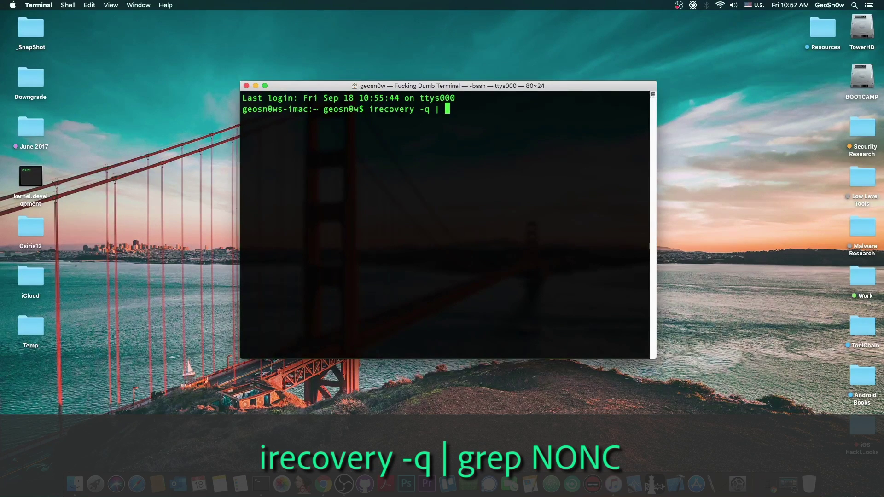
text(grep NONC)
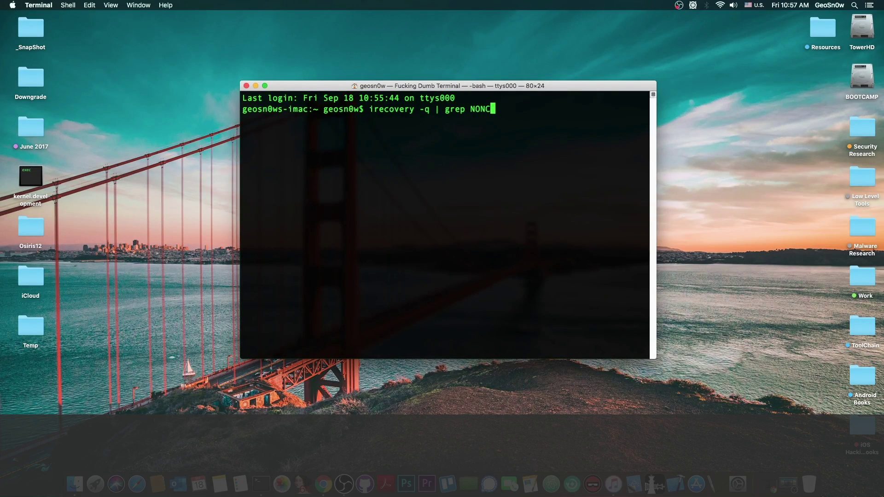
key(Return)
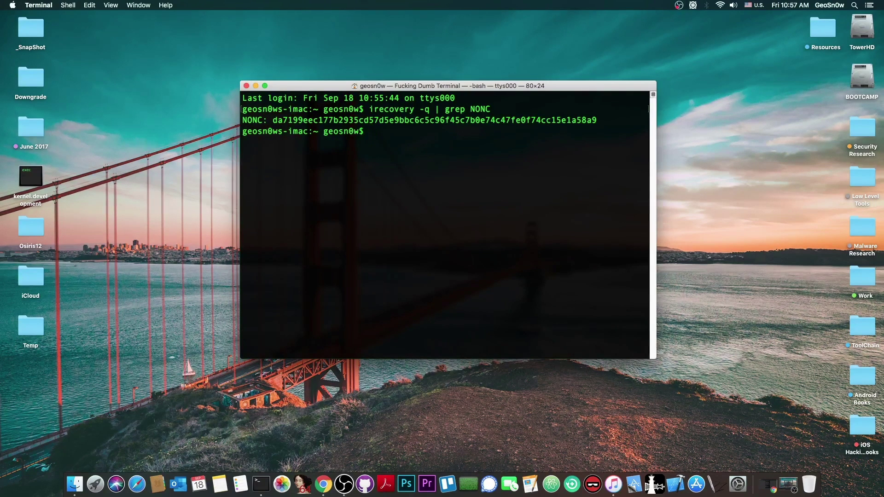
double_click(372, 120)
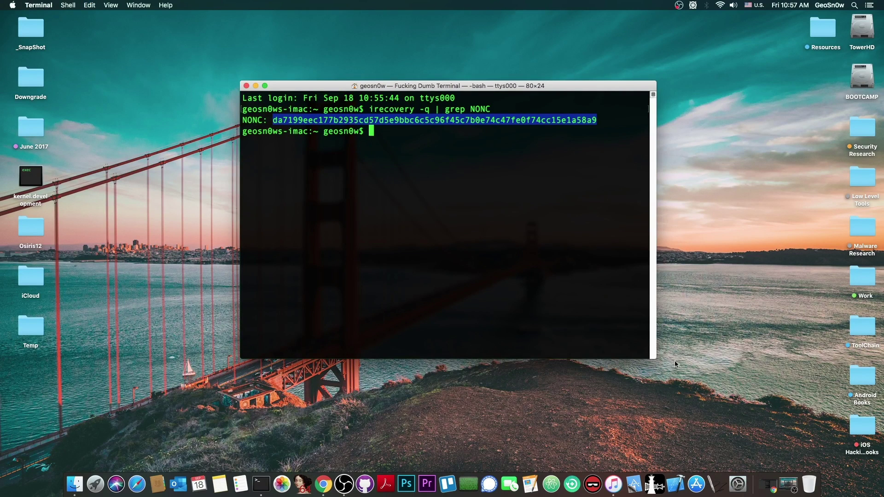
click(769, 484)
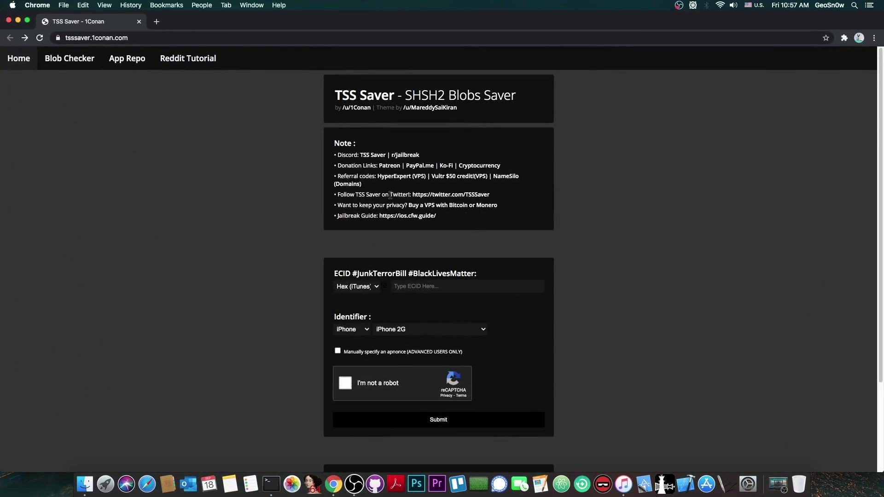
- Choose iPhone XS Max (iPhone11,6) as the device model
scroll(390, 192, down, 3)
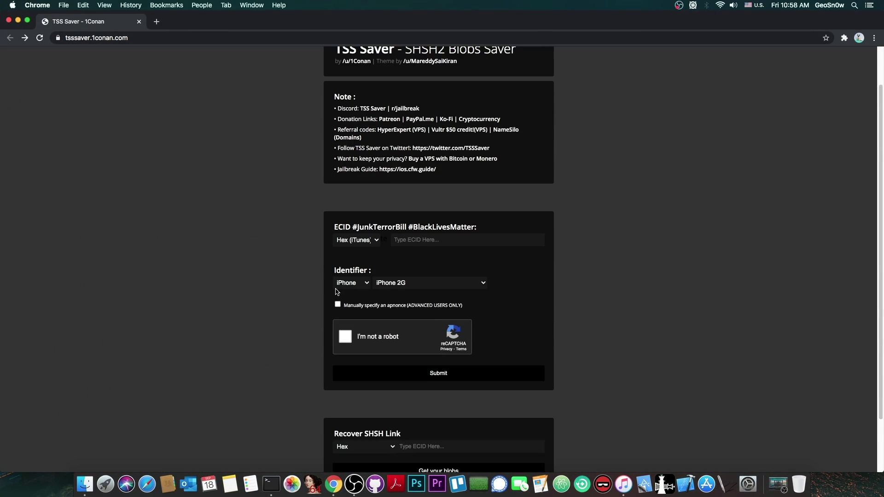
click(389, 264)
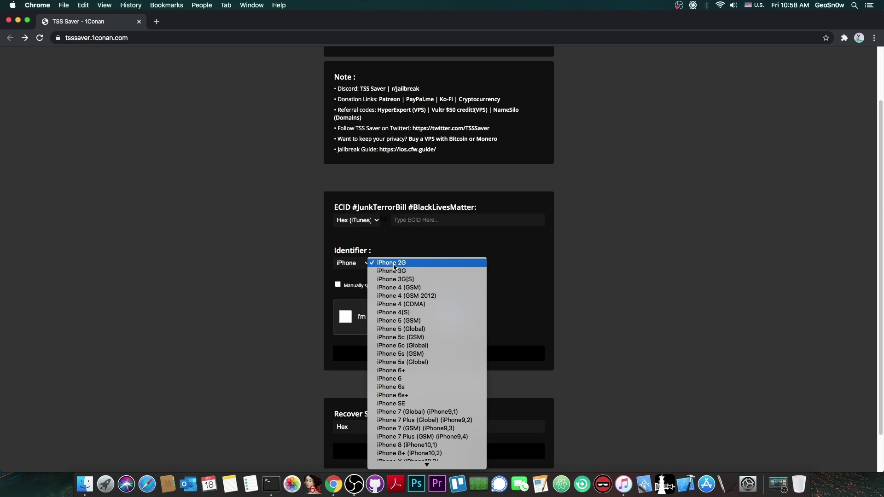
scroll(405, 299, down, 5)
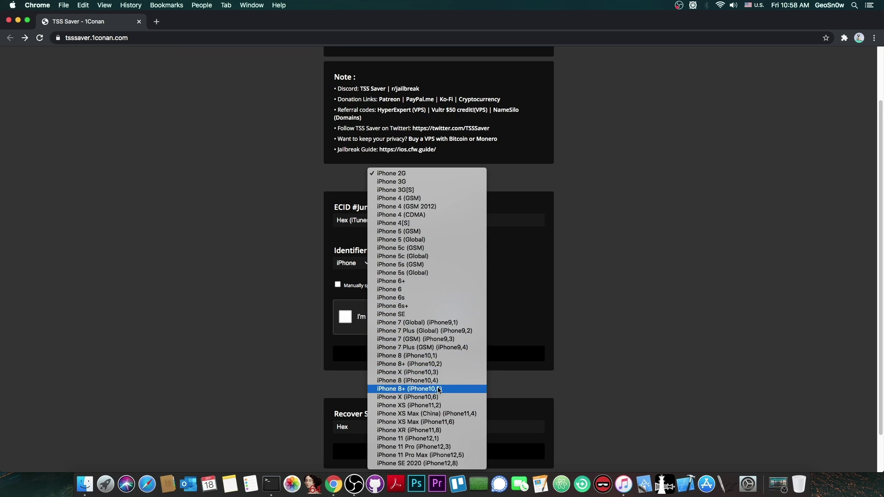
click(434, 423)
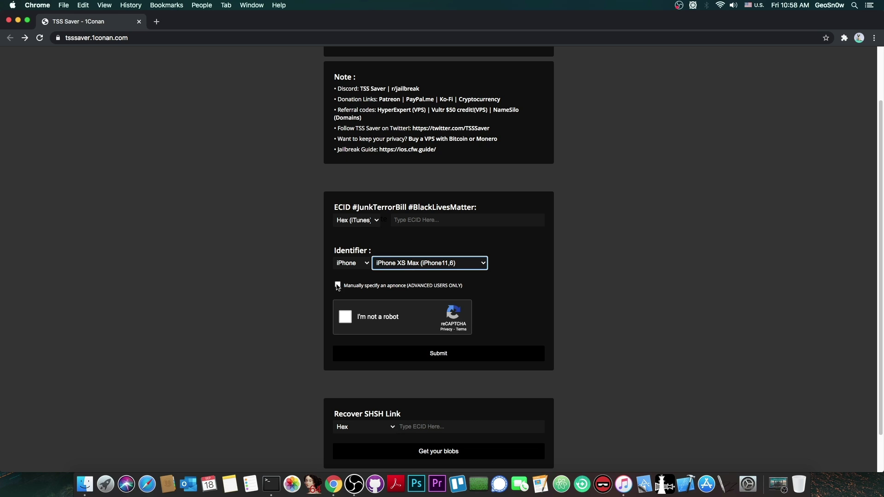
- Enable manual apnonce and paste the iPhone's nonce into the Apnonce field
click(337, 286)
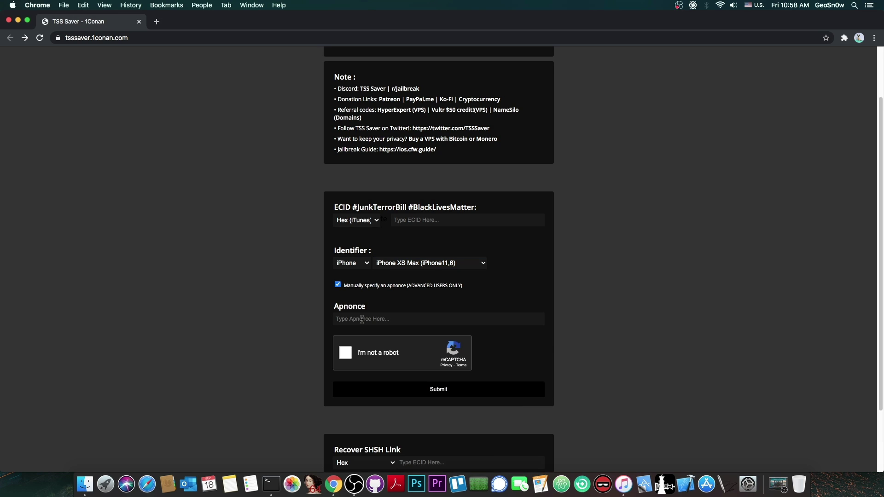
click(362, 319)
right_click(363, 318)
click(389, 378)
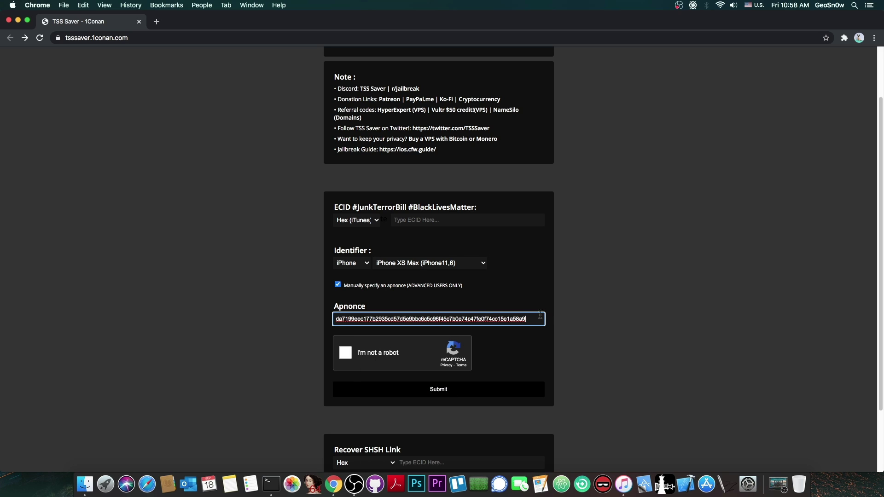
click(601, 305)
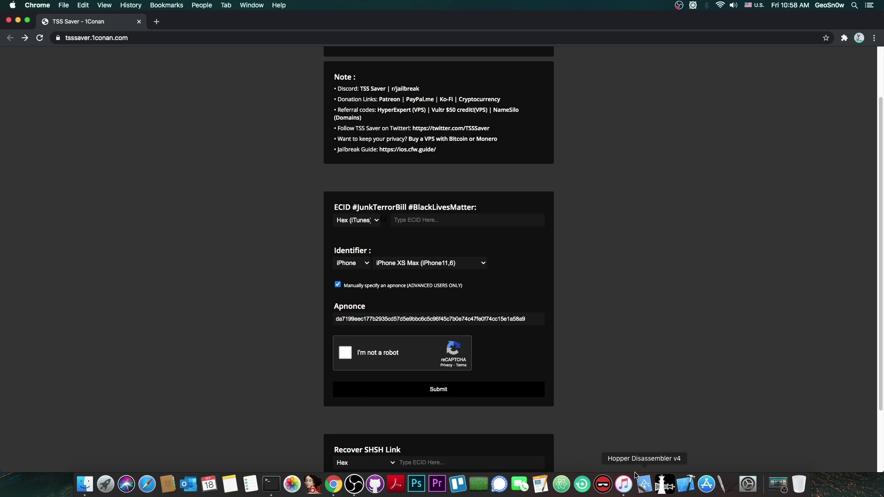
- Copy the iPhone's ECID from the iTunes device summary
click(624, 483)
drag(404, 44, 297, 53)
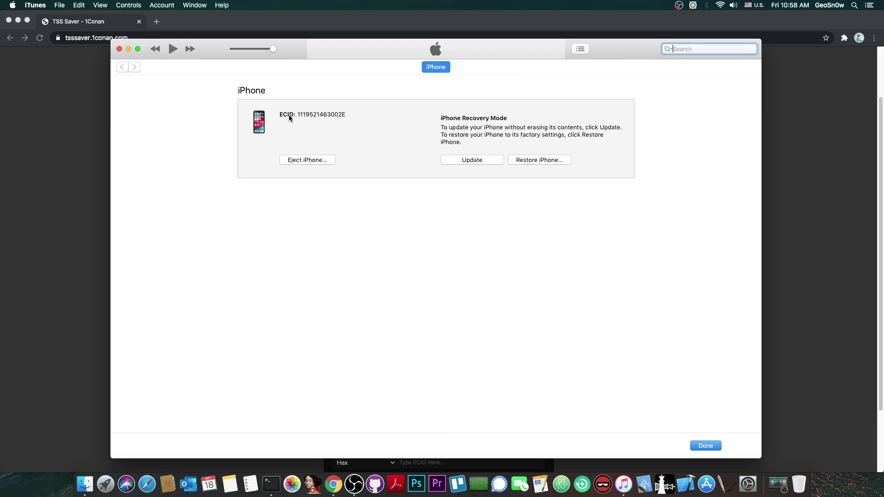
right_click(318, 114)
click(329, 114)
- Paste the ECID into TSS Saver's ECID field and tick the reCAPTCHA checkbox
click(124, 37)
click(423, 220)
key(super+v)
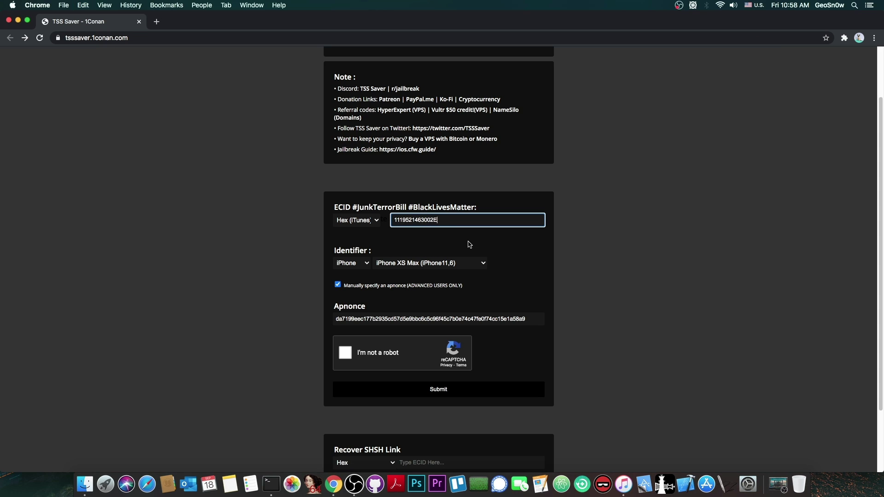
click(588, 235)
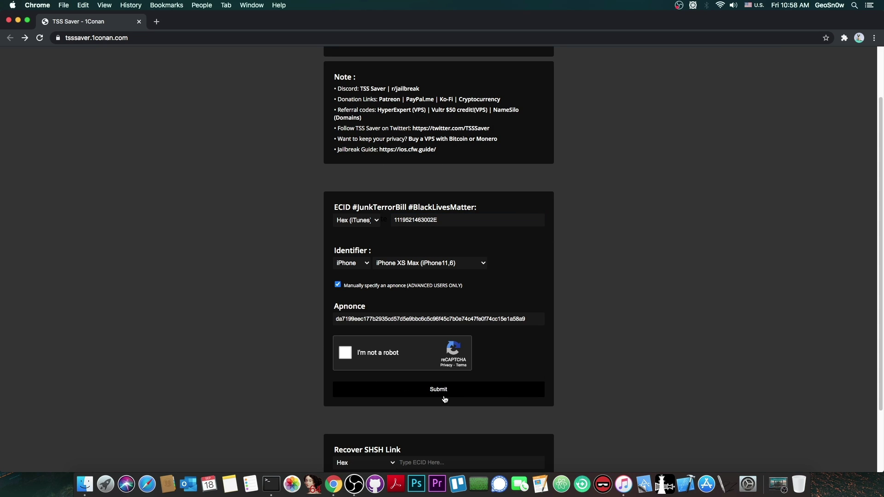
click(362, 355)
- Submit the TSS Saver form to save the SHSH blobs, then close the Terminal window
click(441, 390)
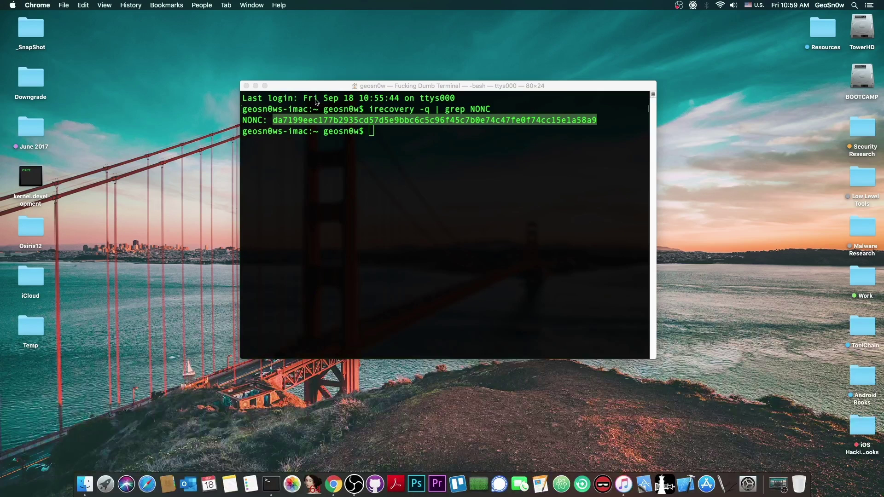
click(247, 86)
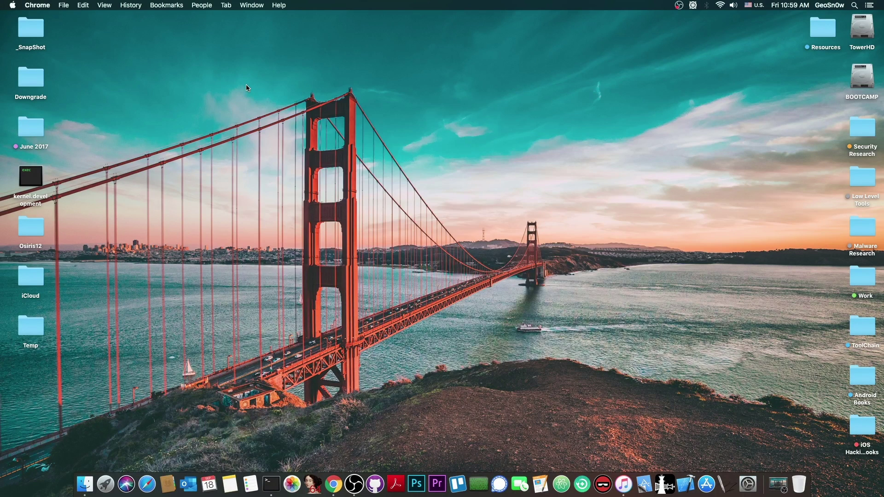